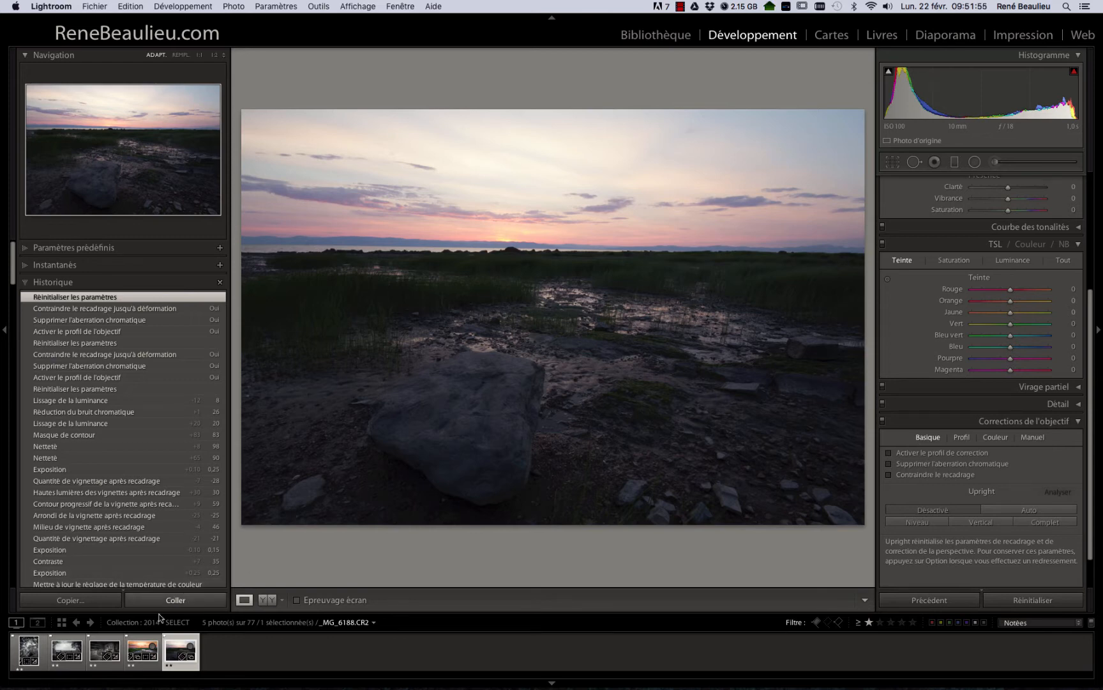
# Step: Compare the edited copy with the unedited _MG_6188.CR2, then enable profile correction, chromatic aberration removal and crop constraint on the unedited photo
pyautogui.click(136, 651)
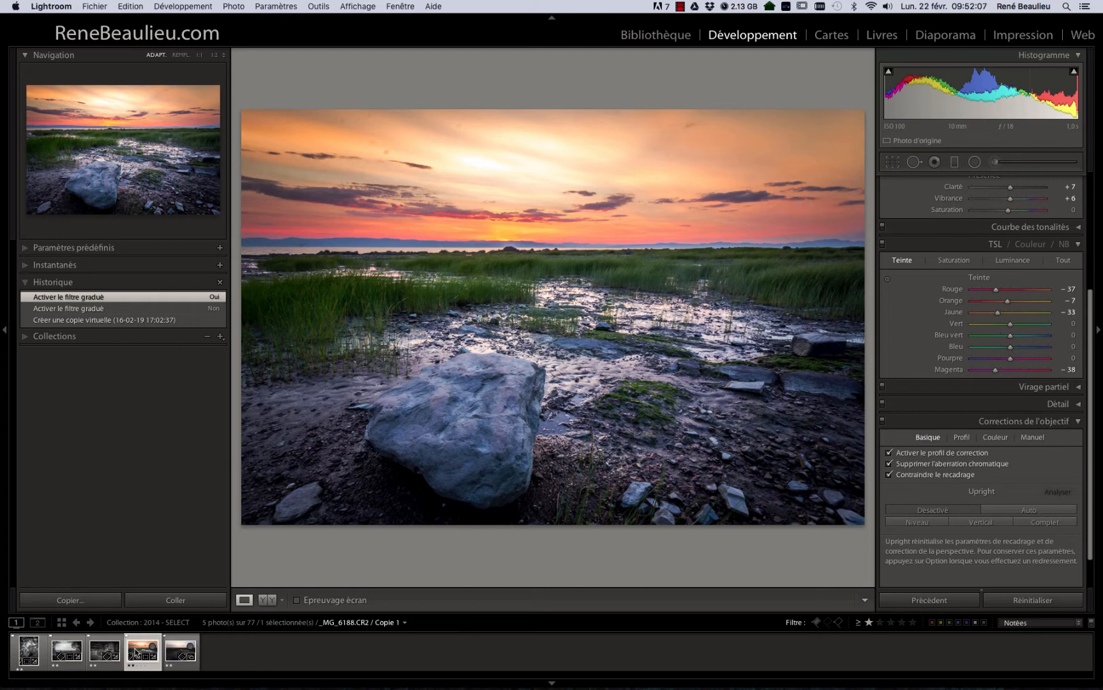
pyautogui.click(173, 651)
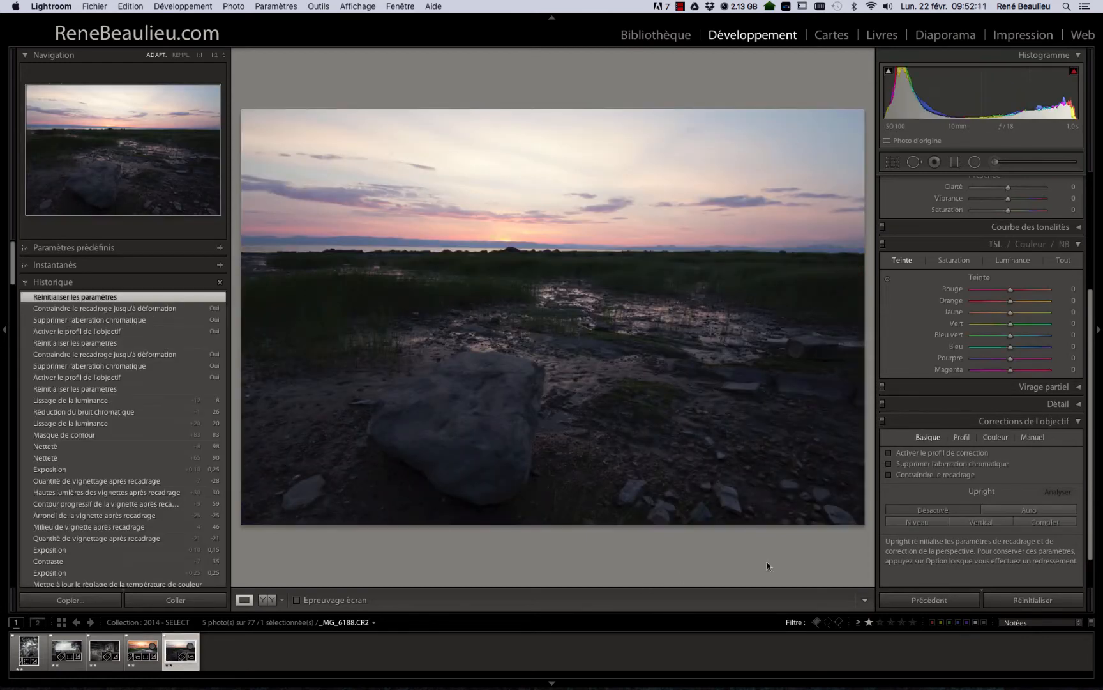
pyautogui.scroll(-2, 1091, 517)
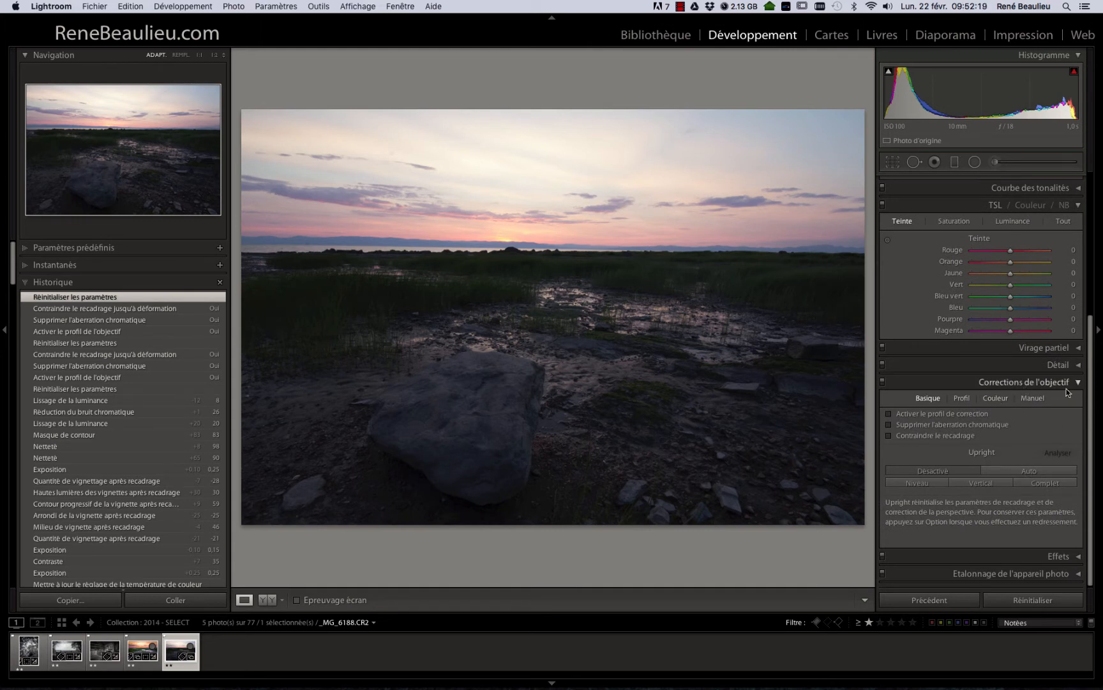
pyautogui.click(888, 414)
pyautogui.click(888, 424)
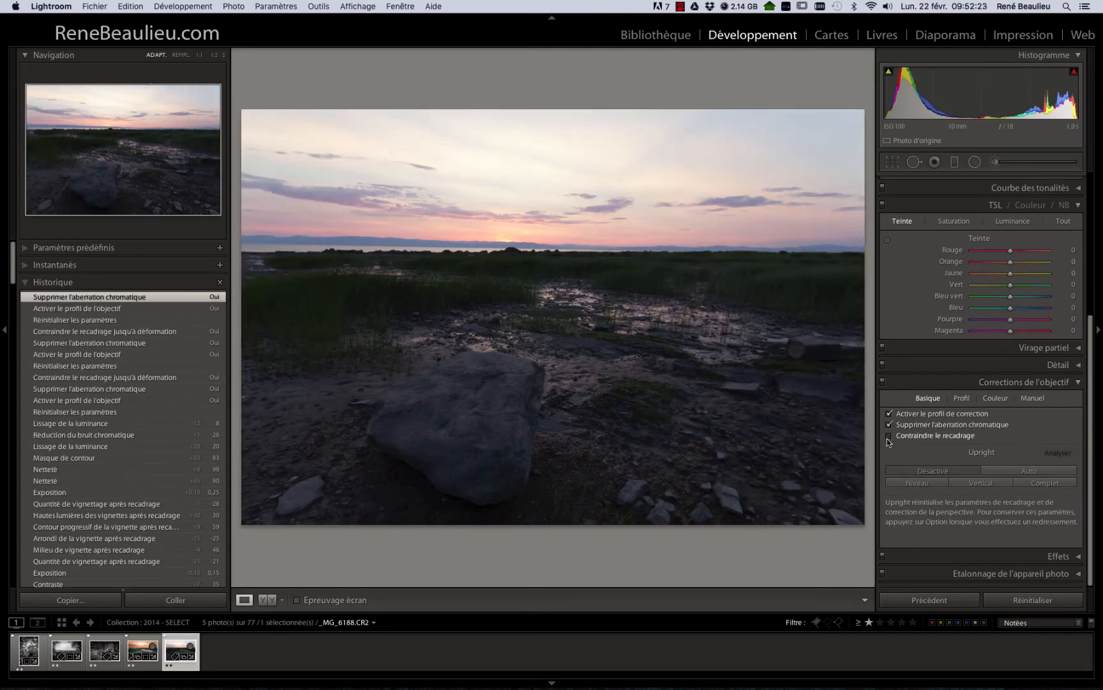
pyautogui.click(889, 435)
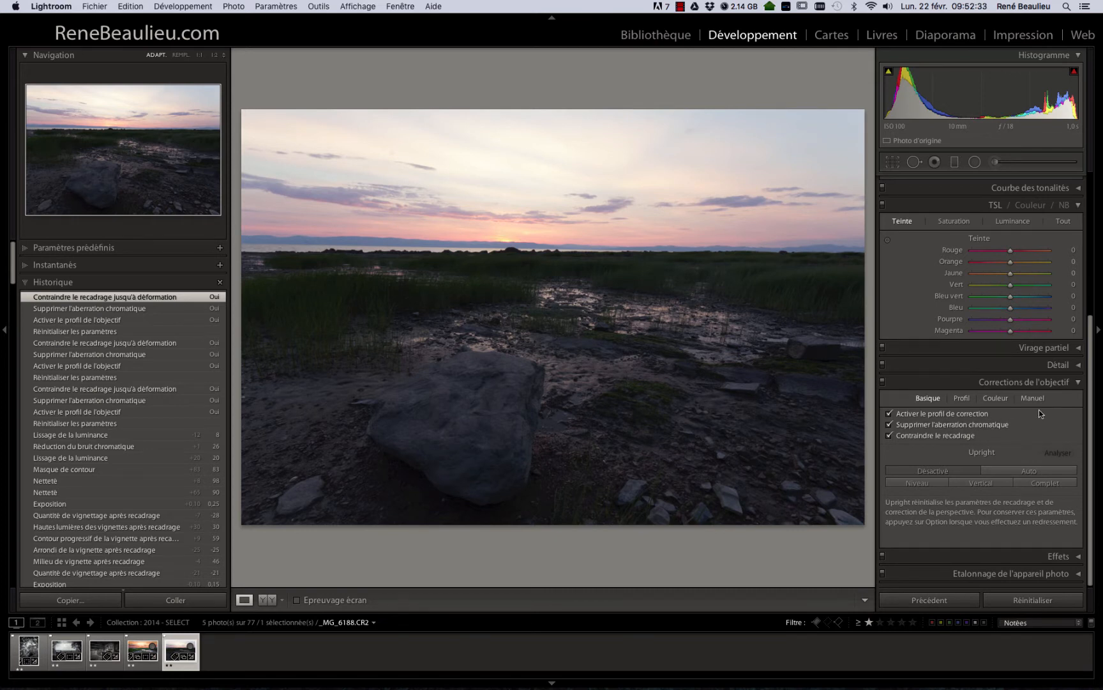
pyautogui.click(1079, 382)
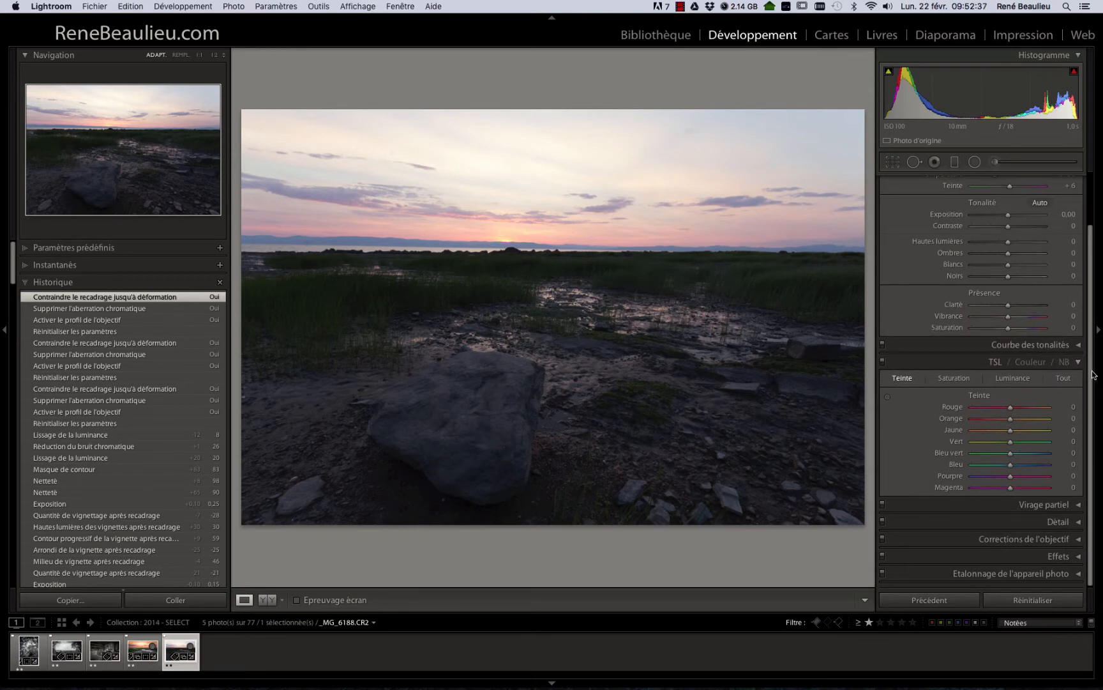
# Step: Set the photo's highlights to -100, shadows to +100 and contrast to +24
pyautogui.moveTo(1090, 371); pyautogui.dragTo(1090, 265)
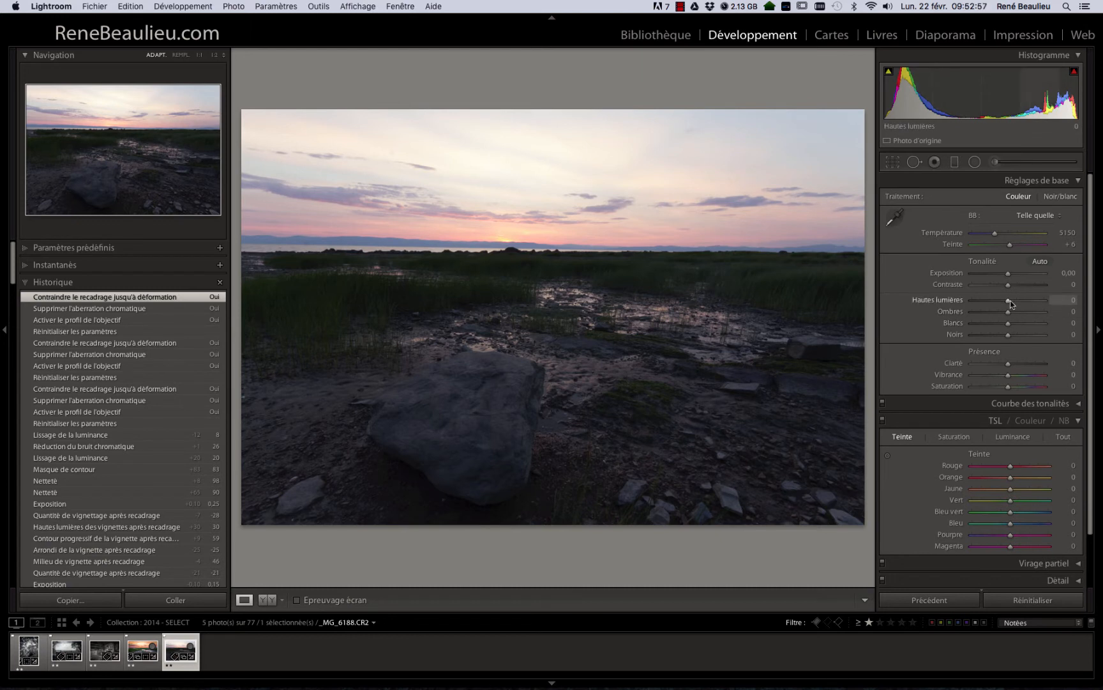
pyautogui.moveTo(1009, 300); pyautogui.dragTo(1046, 310)
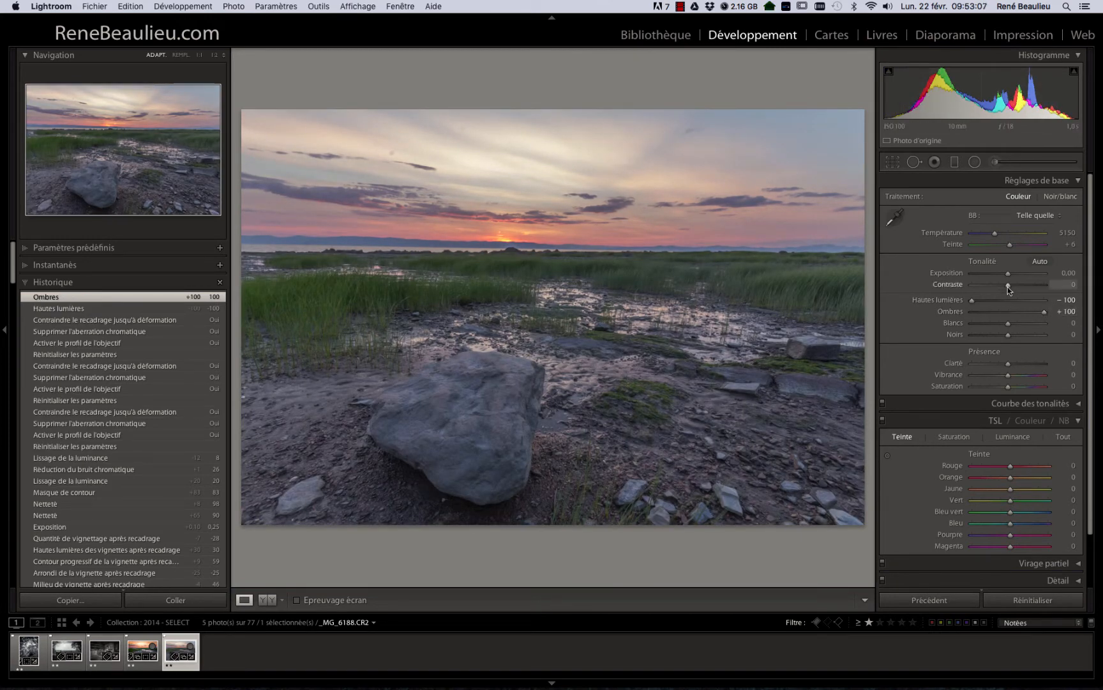
pyautogui.moveTo(1007, 287); pyautogui.dragTo(1017, 285)
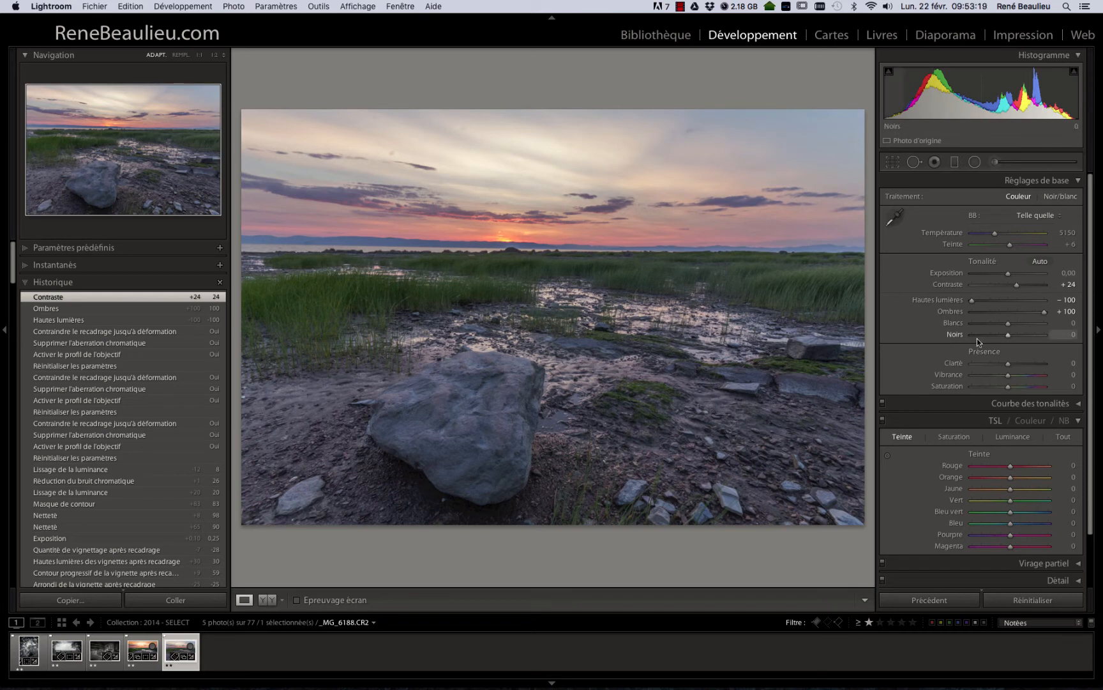
# Step: Set the white point to +29 and the black point to -50 using the clipping preview
pyautogui.press('alt')
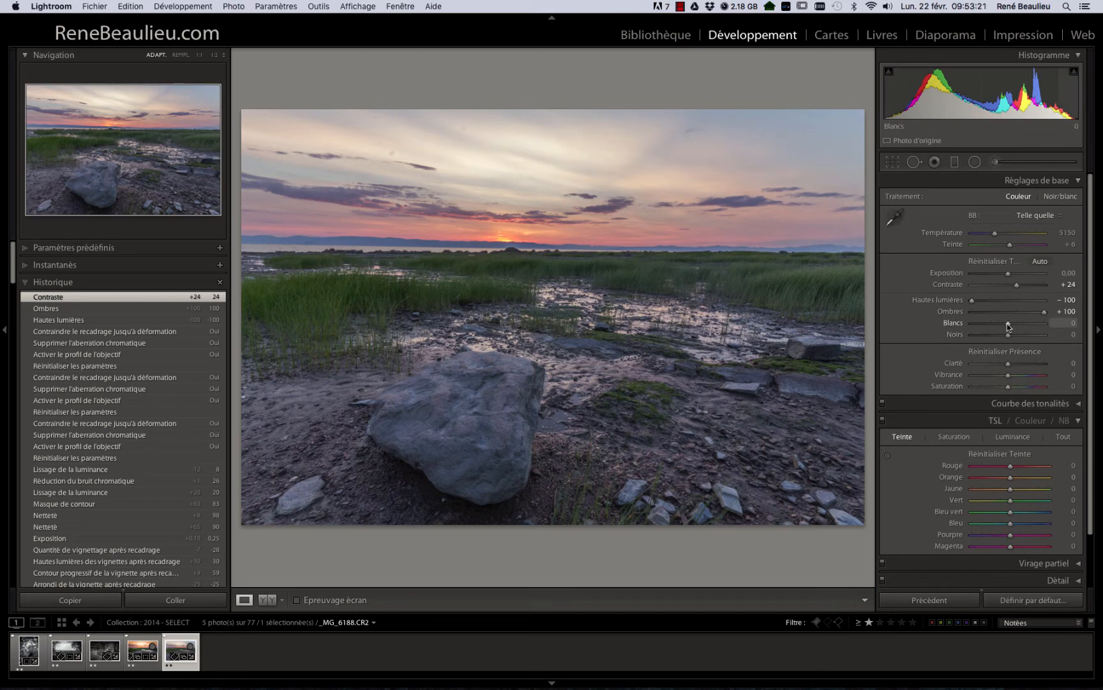
pyautogui.moveTo(1006, 323); pyautogui.dragTo(1018, 327)
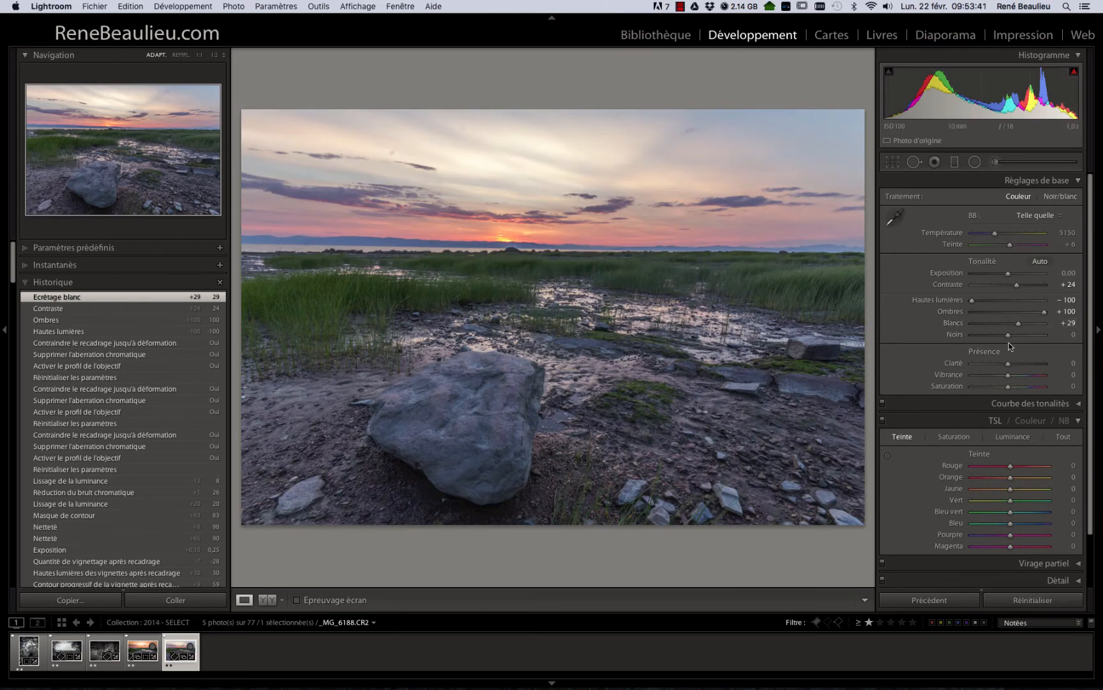
pyautogui.moveTo(1006, 335)
pyautogui.mouseDown()
pyautogui.moveTo(984, 335)
pyautogui.moveTo(1028, 337)
pyautogui.moveTo(975, 337)
pyautogui.moveTo(988, 335)
pyautogui.mouseUp()
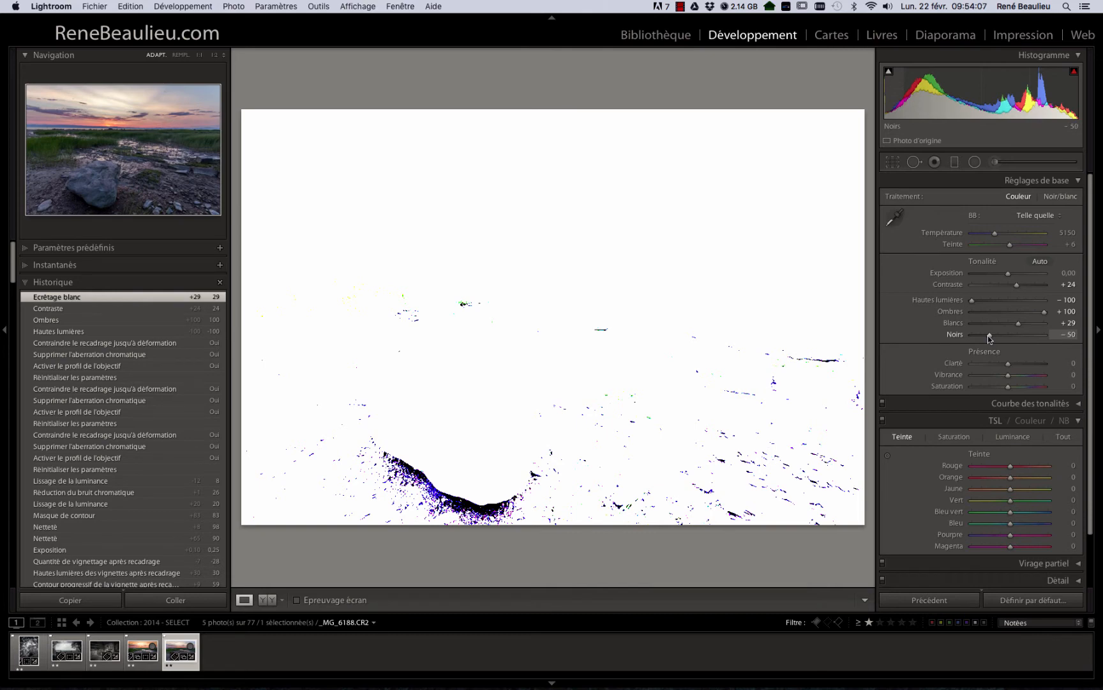
pyautogui.moveTo(988, 335); pyautogui.dragTo(988, 335)
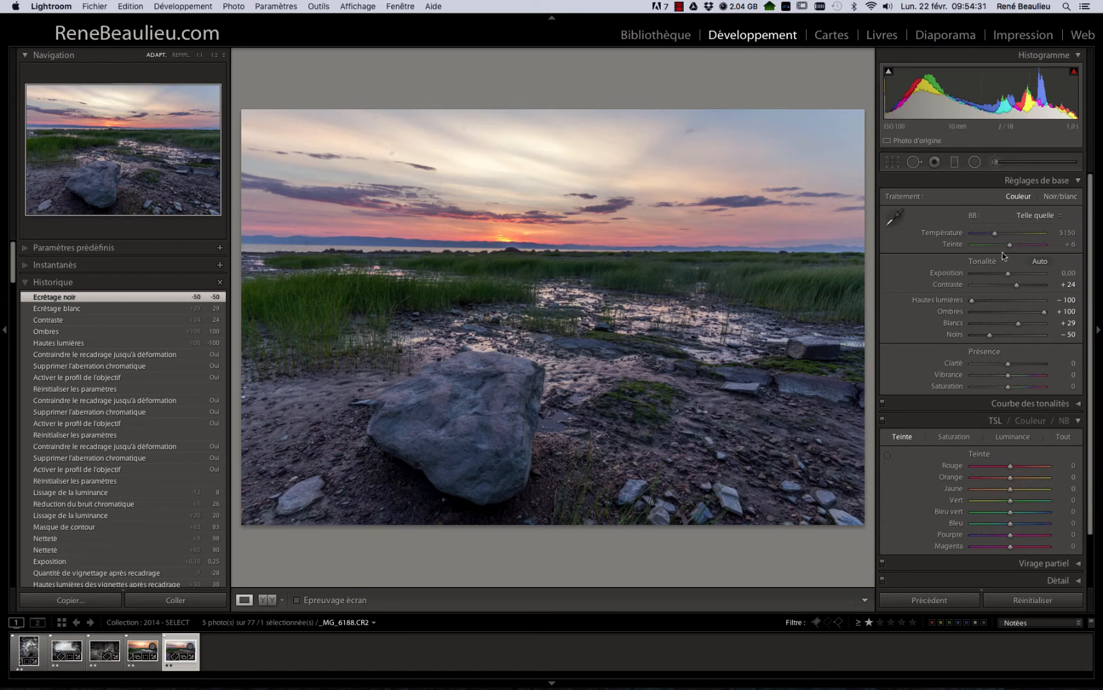
# Step: Set the white balance to temperature 5150 and tint +16, with vibrance +10 and saturation +8
pyautogui.moveTo(995, 233); pyautogui.dragTo(997, 234)
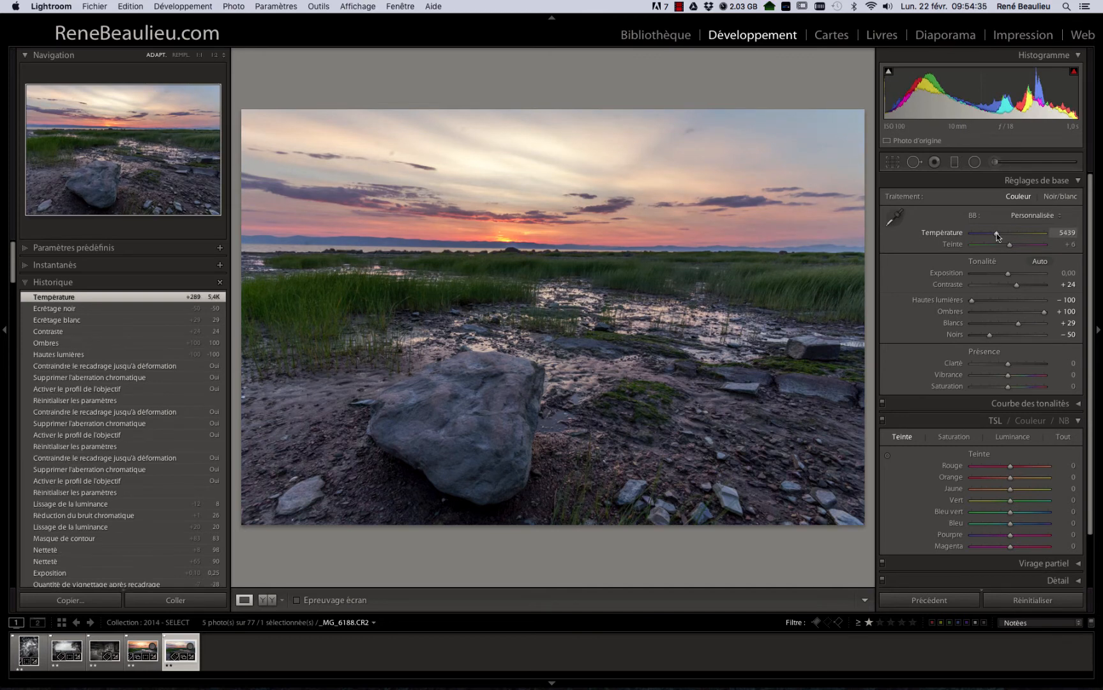
pyautogui.moveTo(1010, 245); pyautogui.dragTo(994, 232)
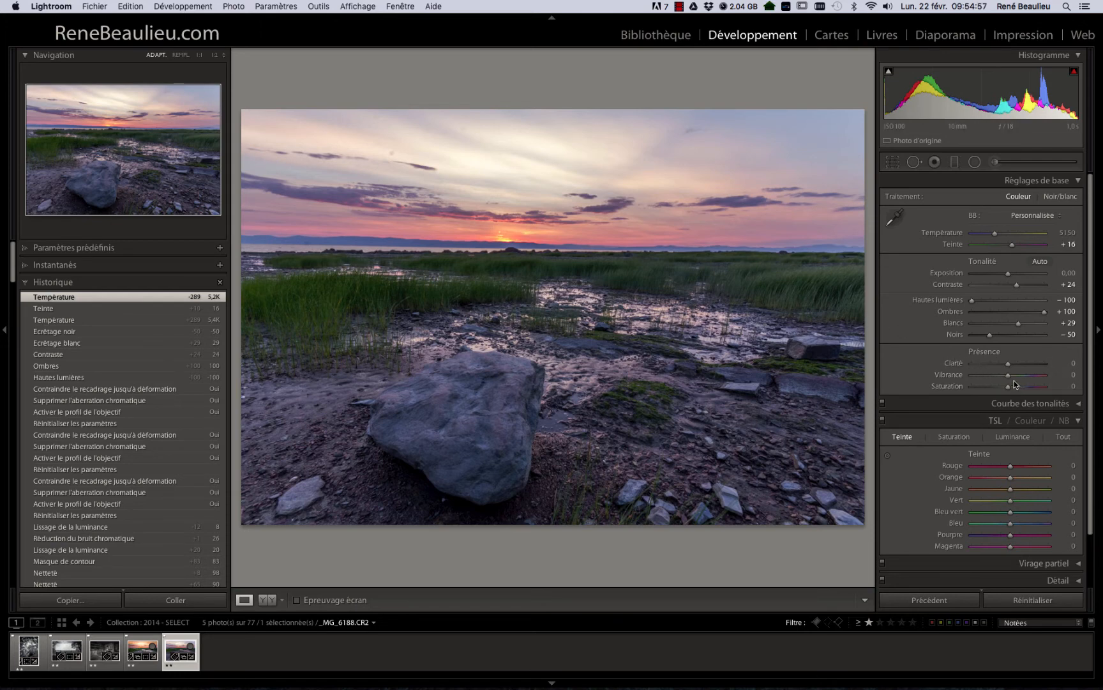
pyautogui.moveTo(1009, 376); pyautogui.dragTo(1010, 376)
pyautogui.moveTo(1009, 386); pyautogui.dragTo(1011, 376)
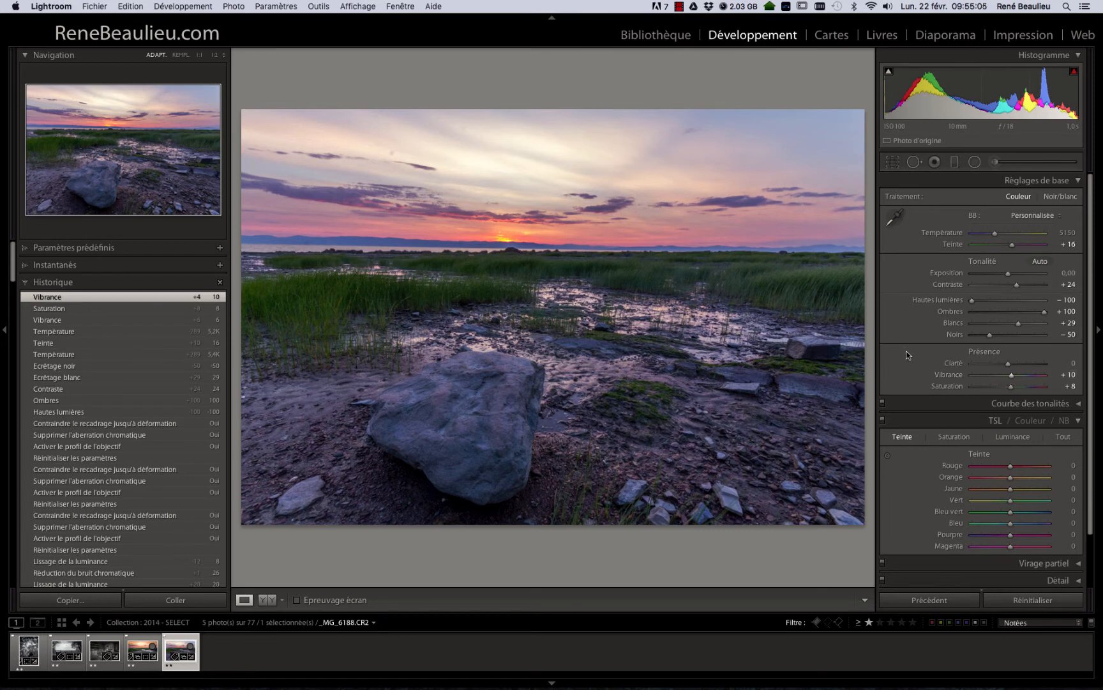
# Step: Add a graduated filter with reset effect settings over the sky, running from the photo's upper edge to just below the horizon
pyautogui.click(954, 163)
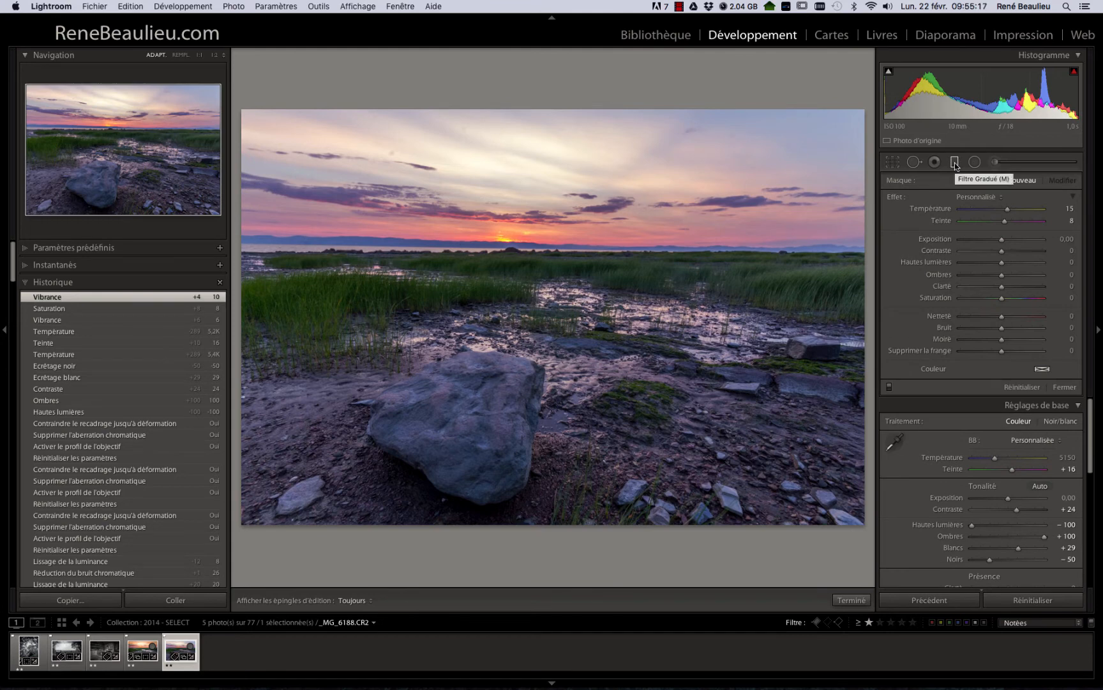
pyautogui.press('alt')
pyautogui.keyDown('alt'); pyautogui.click(902, 198); pyautogui.keyUp('alt')
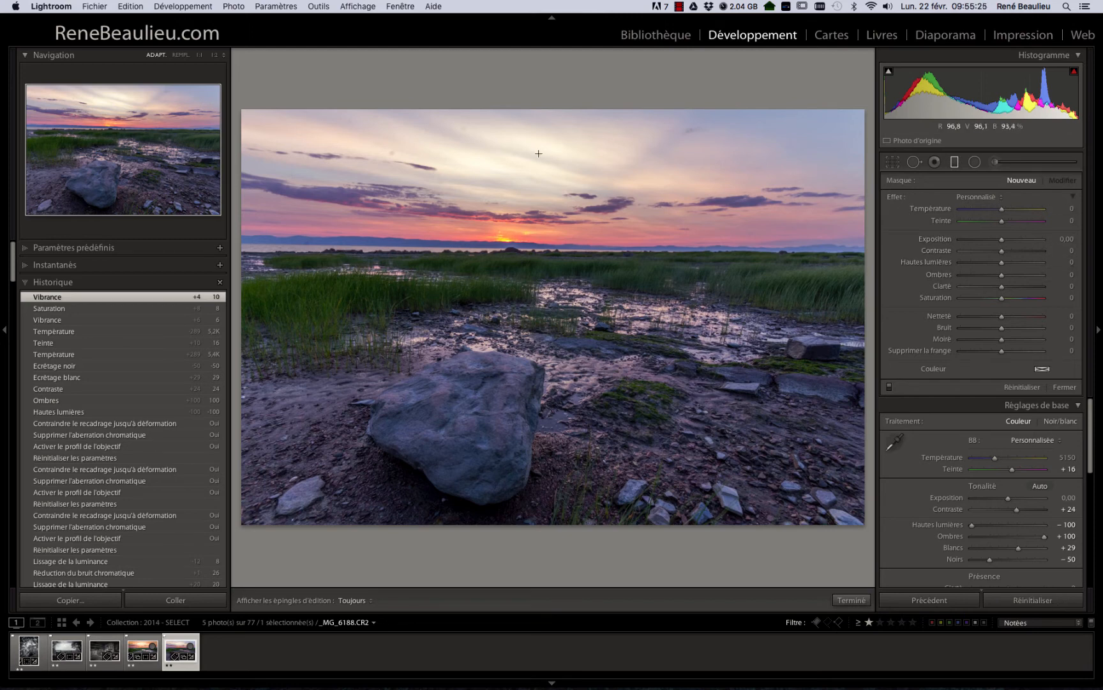
pyautogui.moveTo(540, 116); pyautogui.dragTo(541, 283)
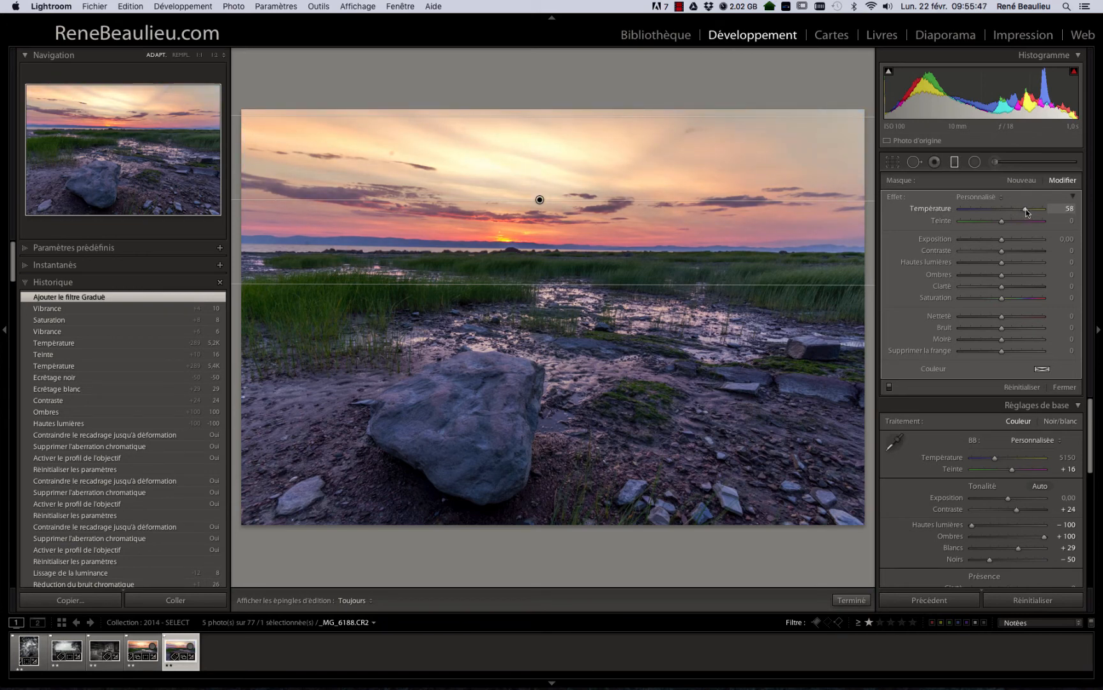
# Step: Set the sky filter's temperature to 73, tint to 20, contrast to 20, highlights to 10 and saturation to 23, and close the filter
pyautogui.moveTo(1025, 209); pyautogui.dragTo(1005, 221)
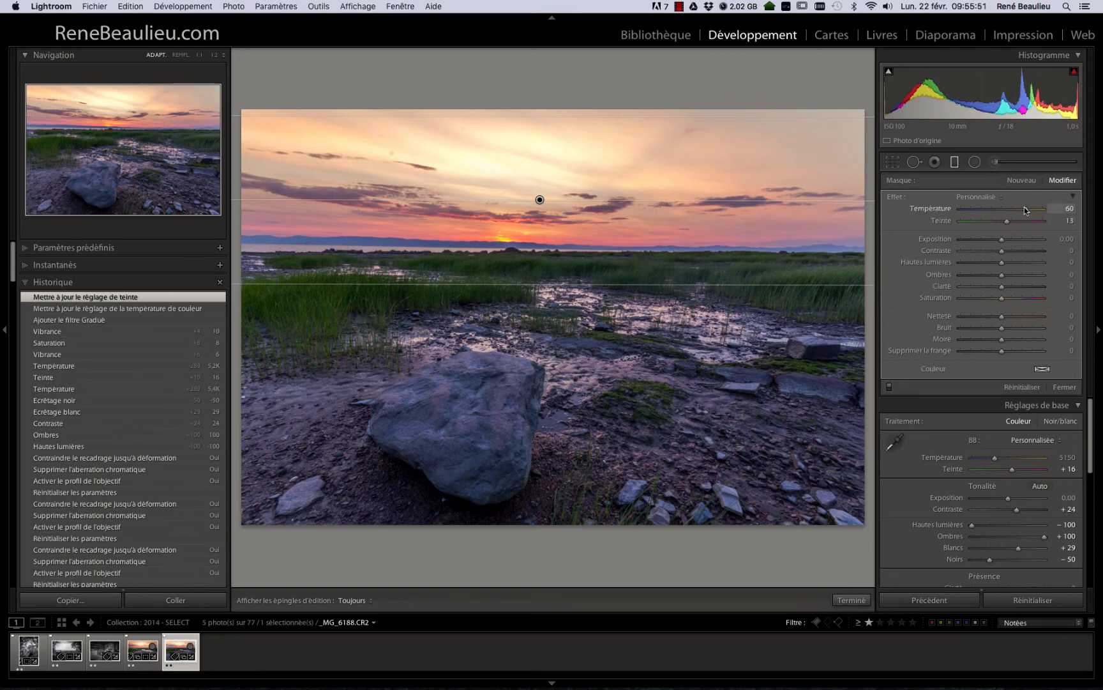
pyautogui.moveTo(1025, 208); pyautogui.dragTo(1010, 299)
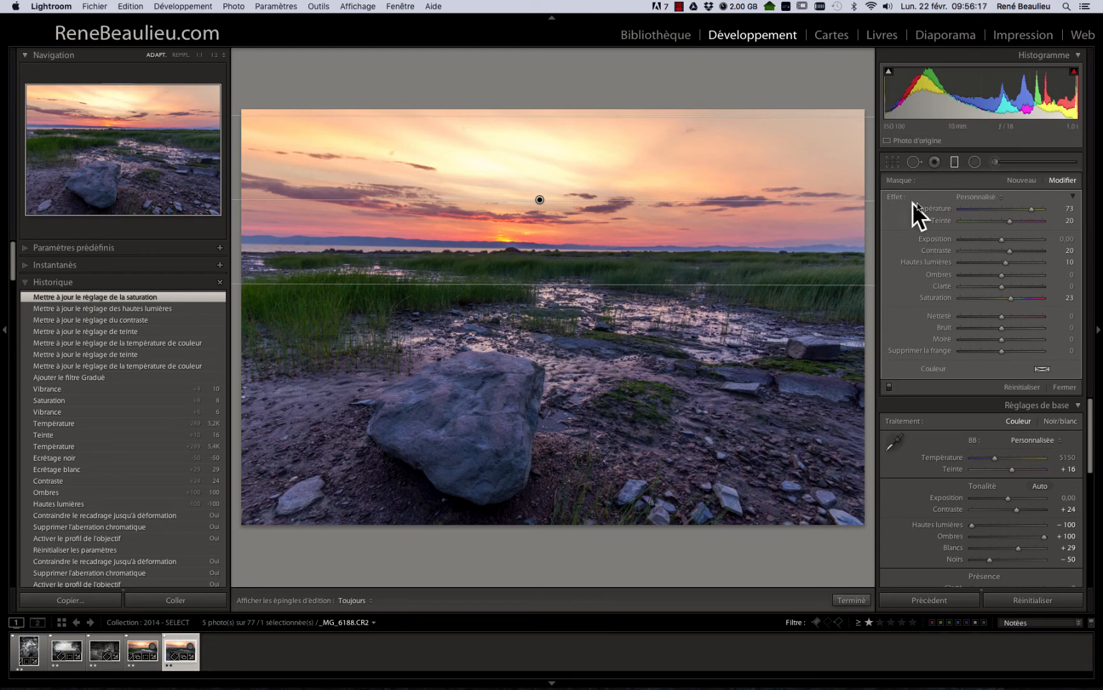
pyautogui.click(955, 162)
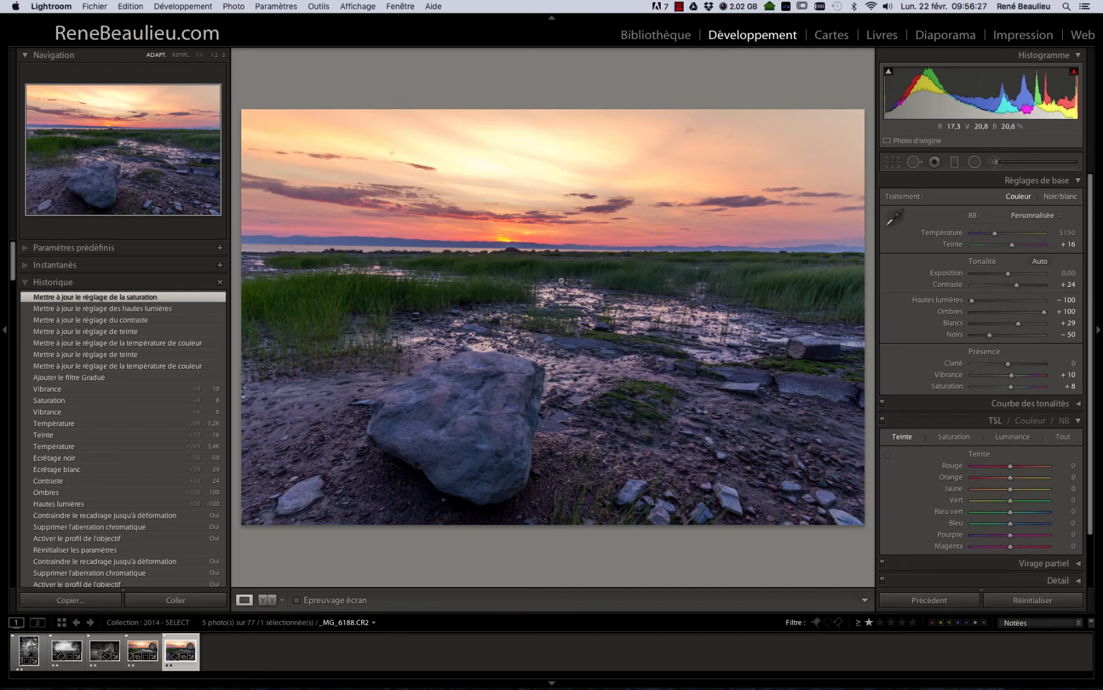
# Step: Reopen the sky's graduated filter to review its settings and close it again
pyautogui.click(955, 164)
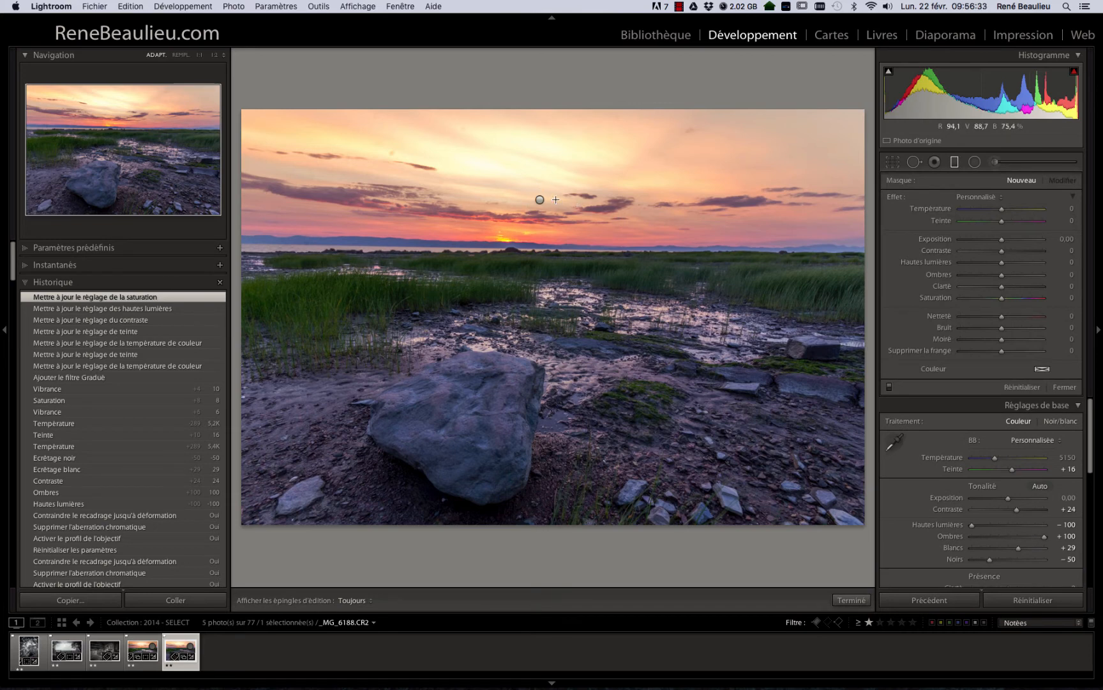
pyautogui.click(539, 200)
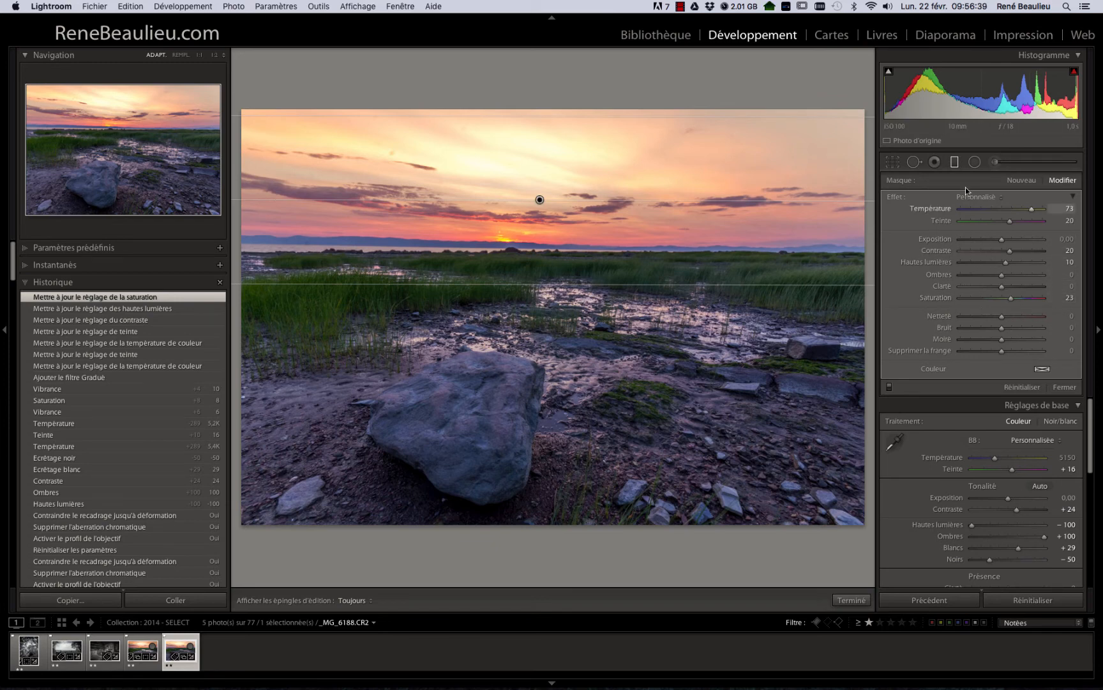
pyautogui.click(956, 163)
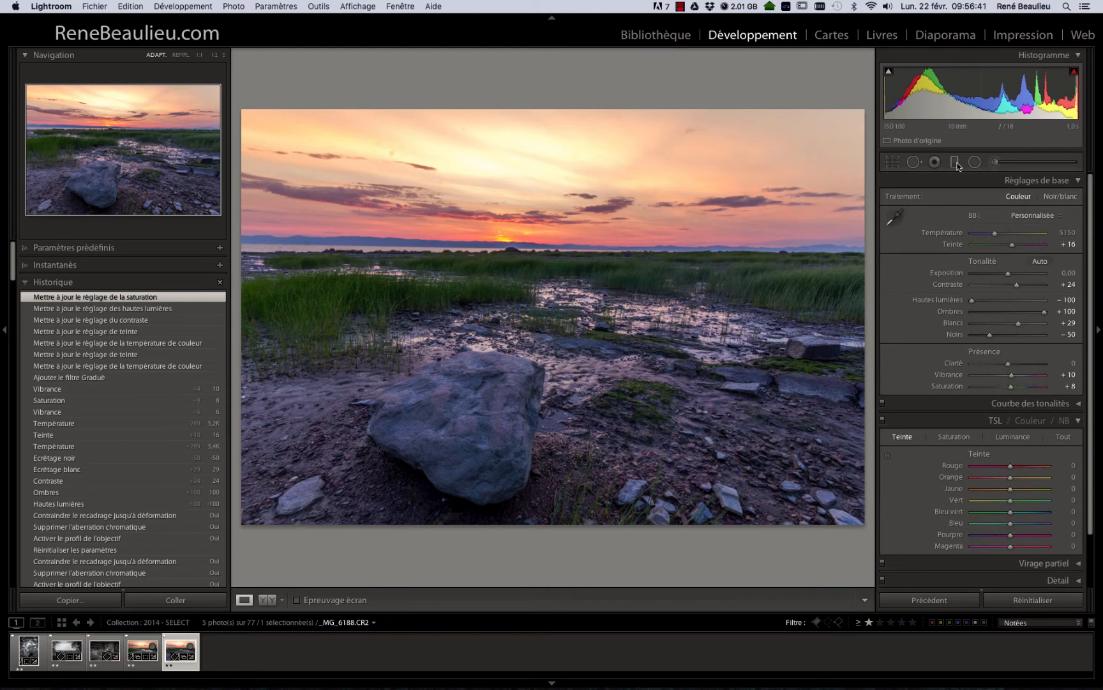
# Step: Add a second graduated filter rising over the rocky foreground, with exposure 0,57, contrast 27 and highlights 36, and close it
pyautogui.click(954, 163)
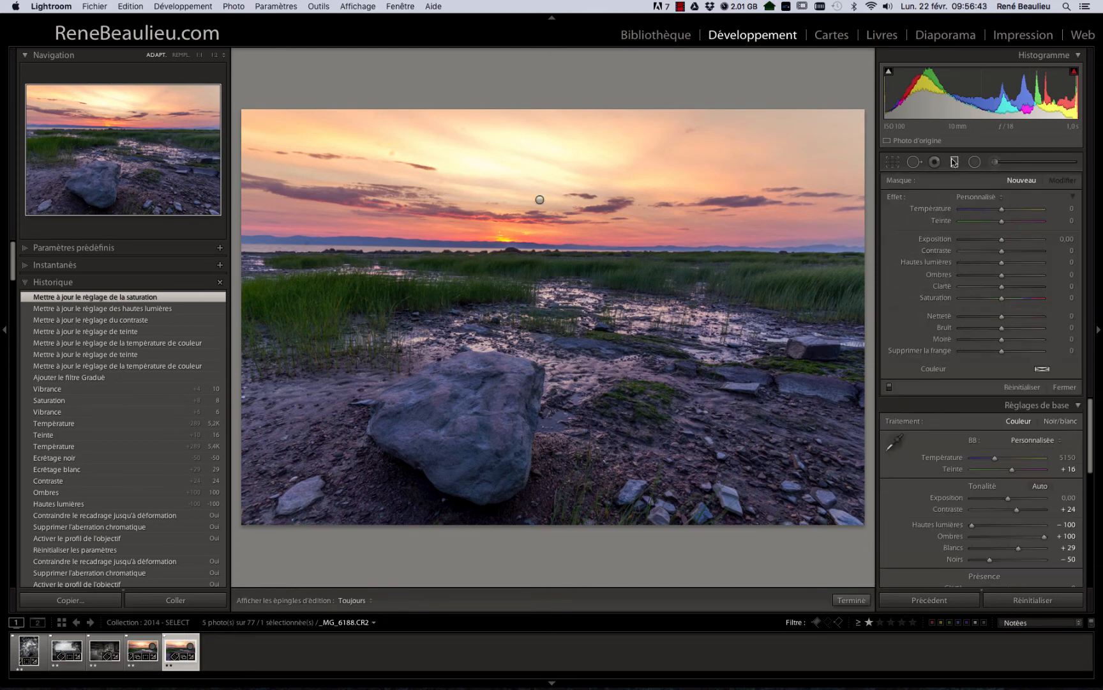
pyautogui.moveTo(532, 515); pyautogui.dragTo(531, 333)
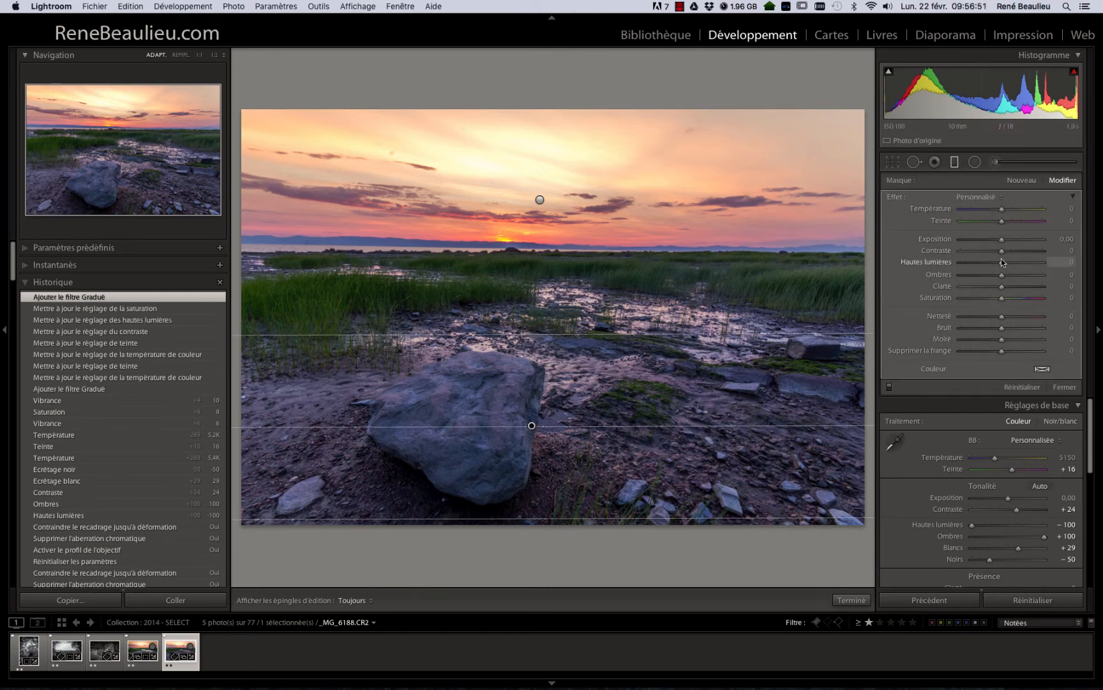
pyautogui.moveTo(1001, 251)
pyautogui.mouseDown()
pyautogui.moveTo(1018, 267)
pyautogui.moveTo(1007, 239)
pyautogui.mouseUp()
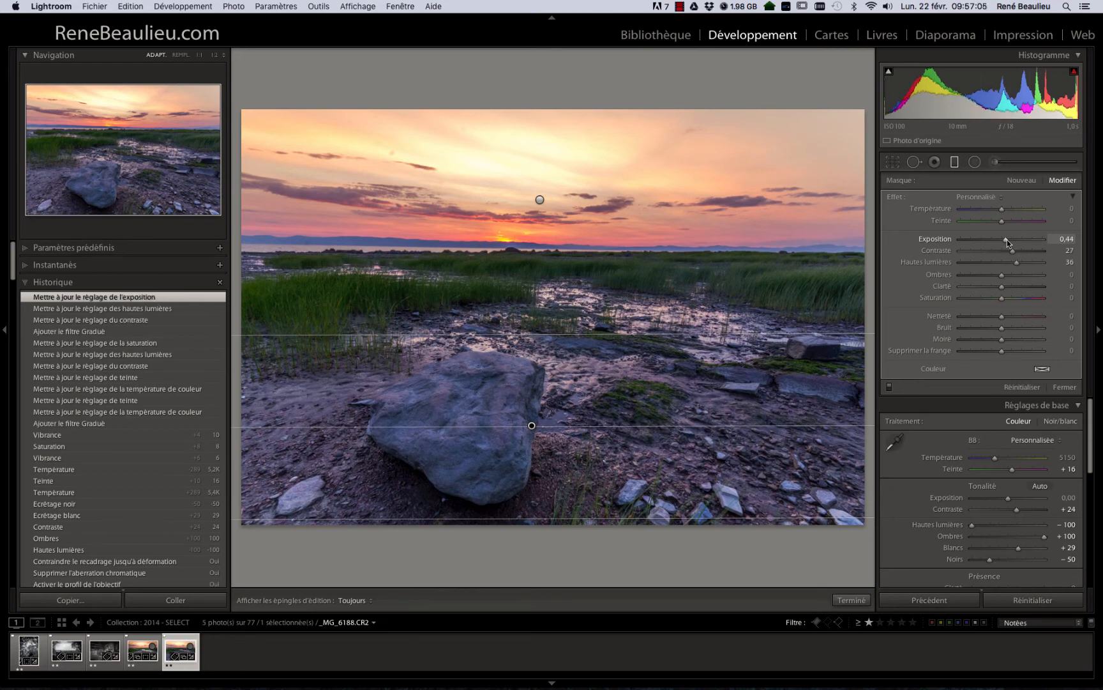
pyautogui.moveTo(1007, 240); pyautogui.dragTo(1008, 240)
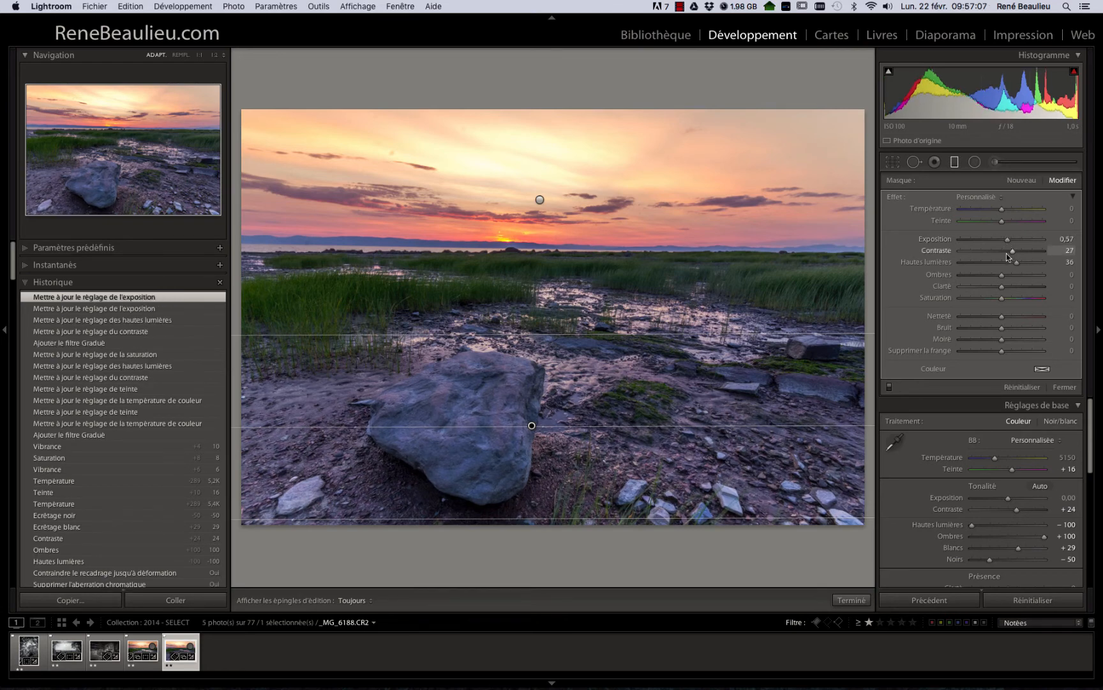
pyautogui.click(956, 165)
pyautogui.click(956, 164)
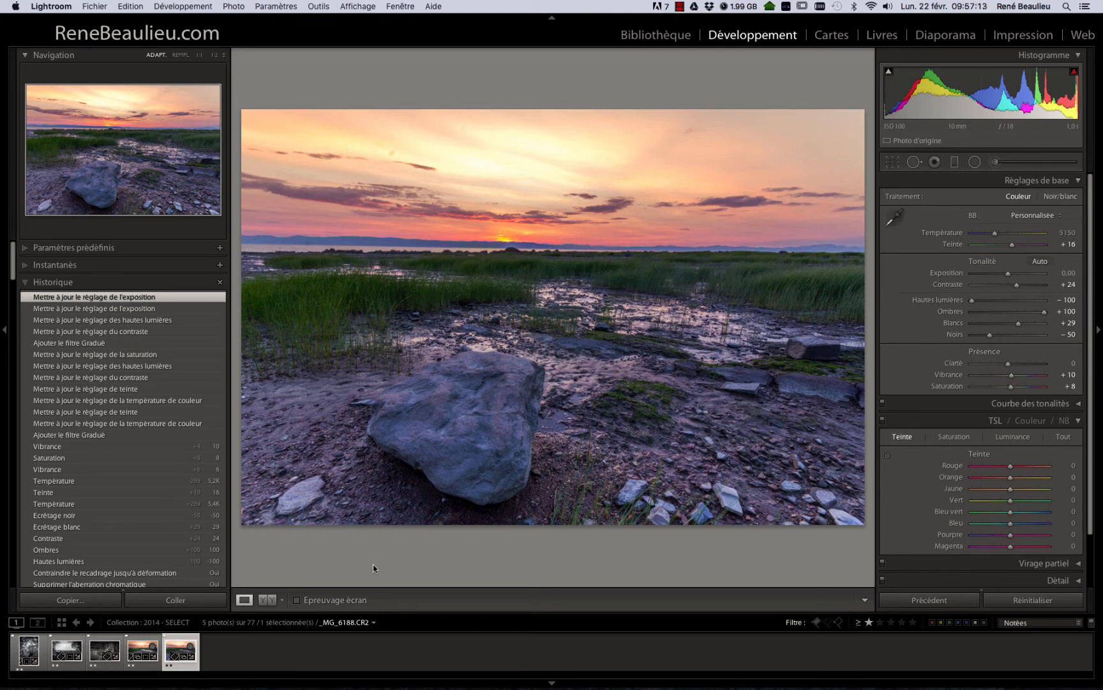
# Step: Compare the photo side by side before and after editing, then set the overall temperature to 5209
pyautogui.click(266, 600)
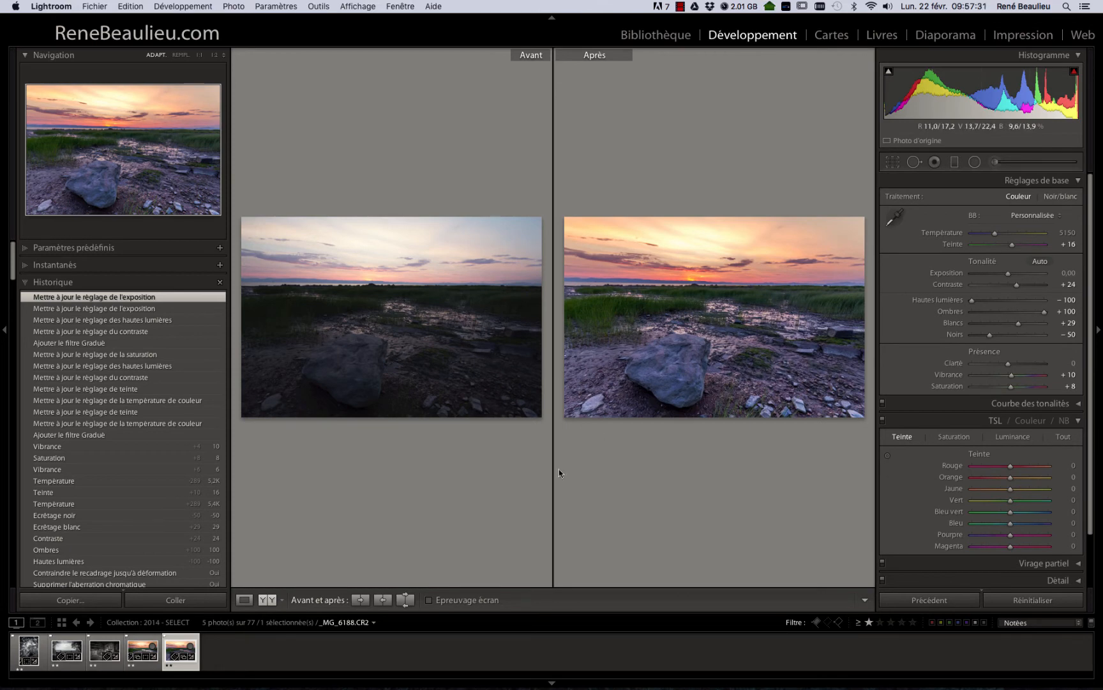
pyautogui.click(245, 600)
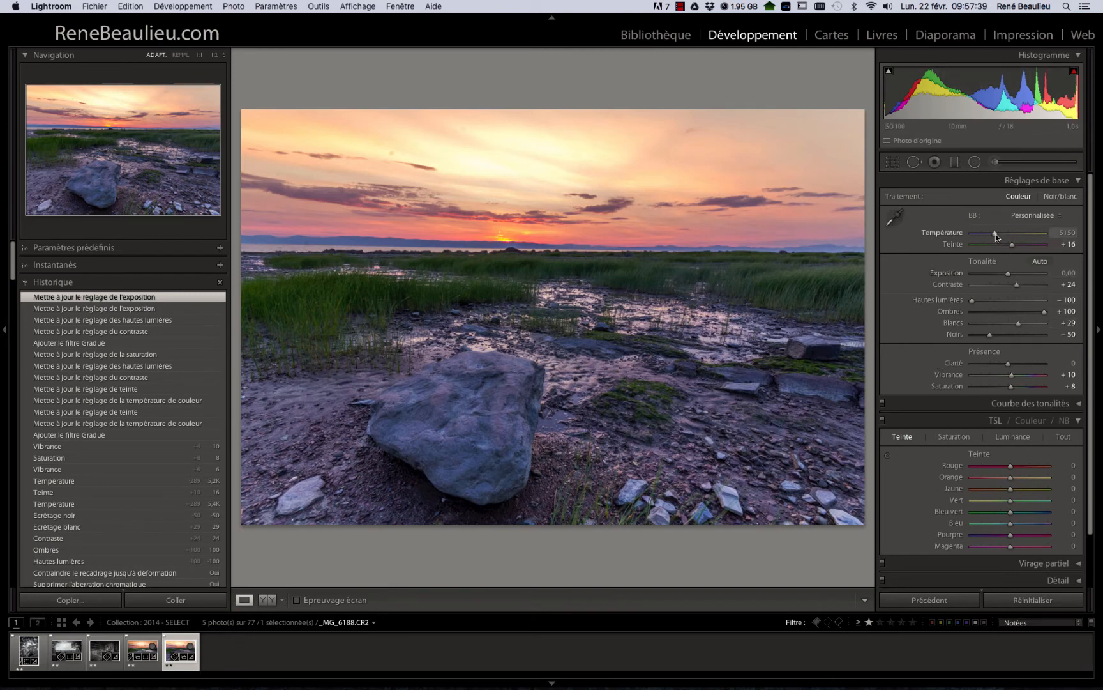
pyautogui.moveTo(995, 234); pyautogui.dragTo(996, 233)
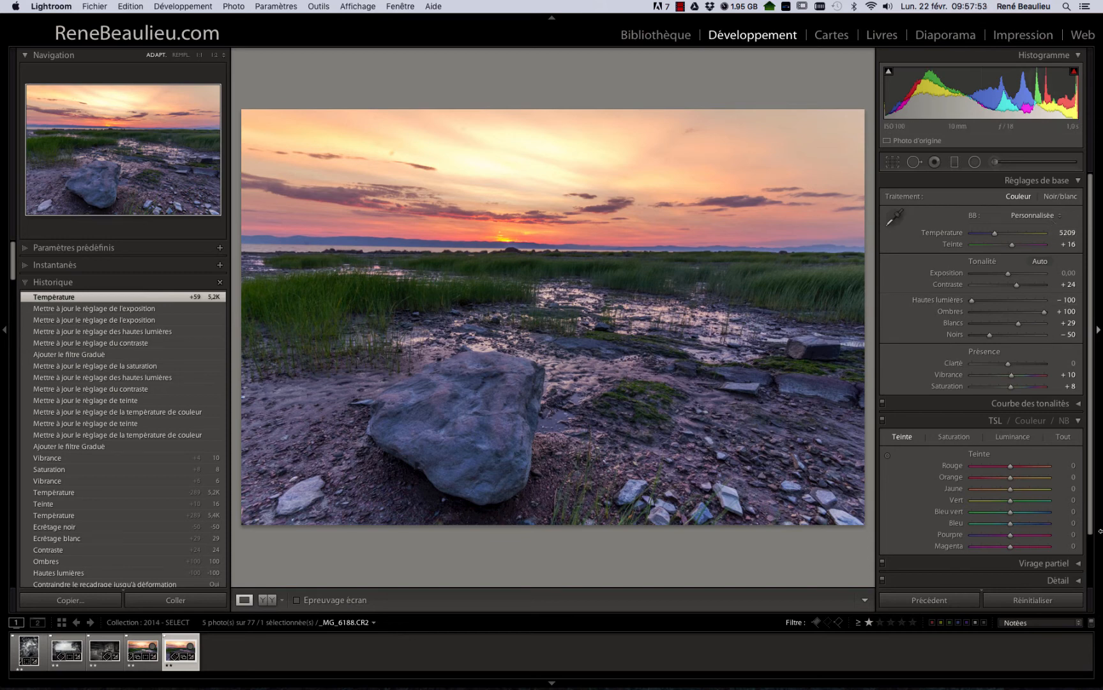
# Step: Set the HSL hue to red -30, orange +22, yellow -45 and magenta -33, and the saturation to orange +11, yellow +28 and green +25
pyautogui.scroll(-3, 1092, 452)
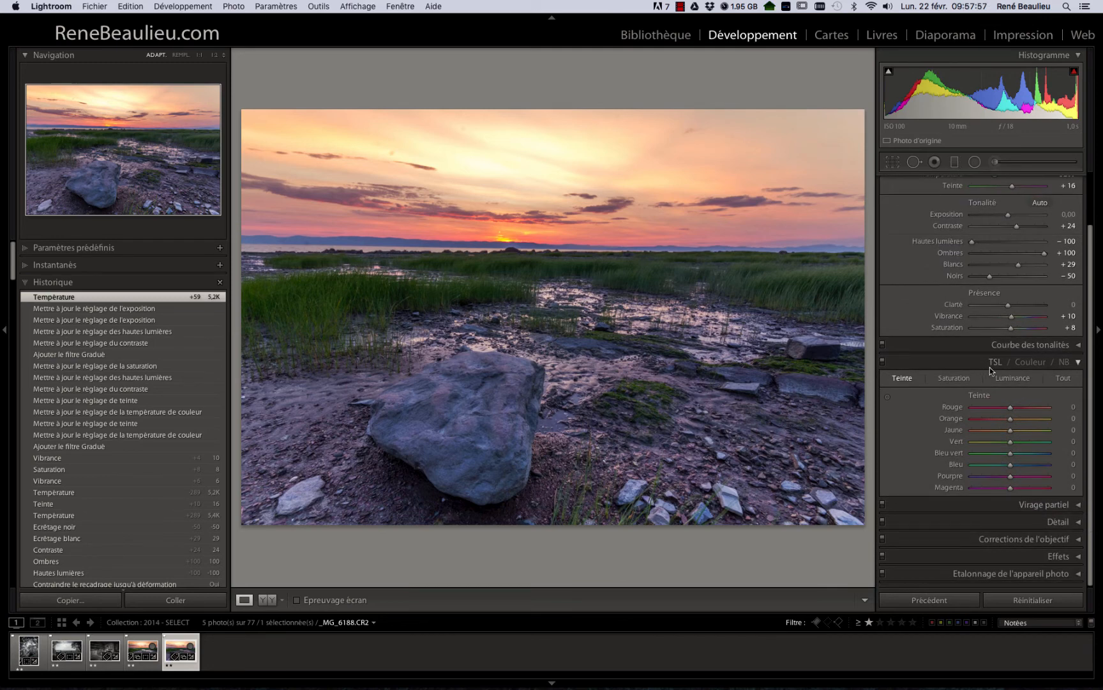
pyautogui.click(902, 379)
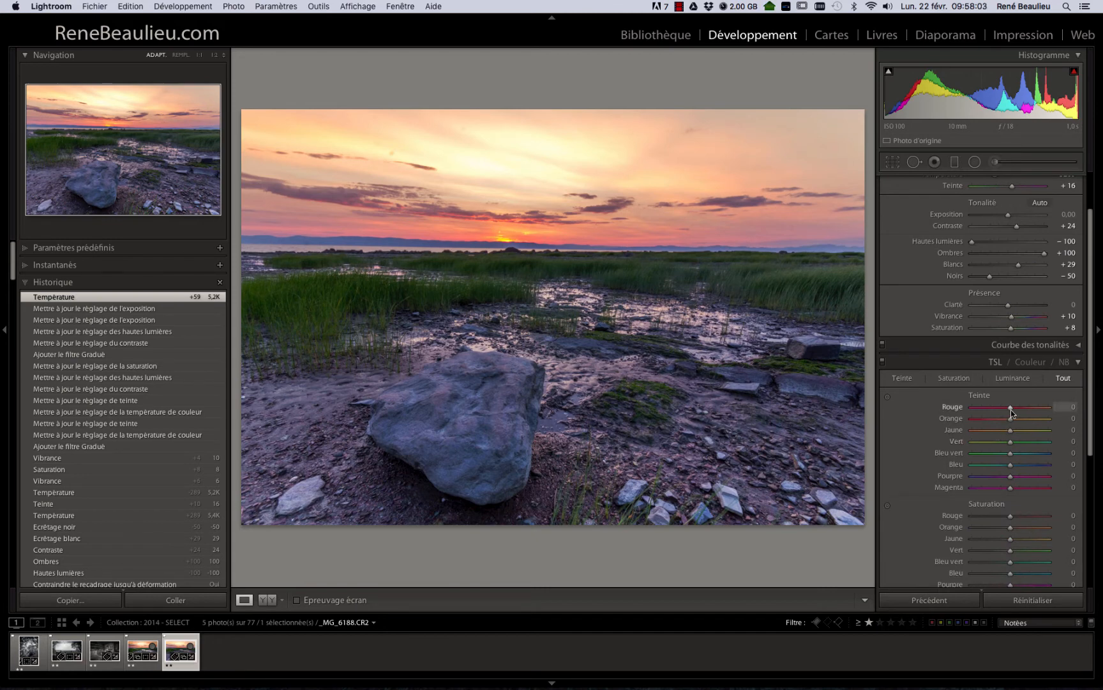
pyautogui.moveTo(1010, 408)
pyautogui.mouseDown()
pyautogui.moveTo(982, 419)
pyautogui.moveTo(1043, 419)
pyautogui.moveTo(997, 422)
pyautogui.moveTo(1016, 422)
pyautogui.moveTo(993, 433)
pyautogui.moveTo(1018, 422)
pyautogui.mouseUp()
pyautogui.moveTo(1010, 488); pyautogui.dragTo(998, 489)
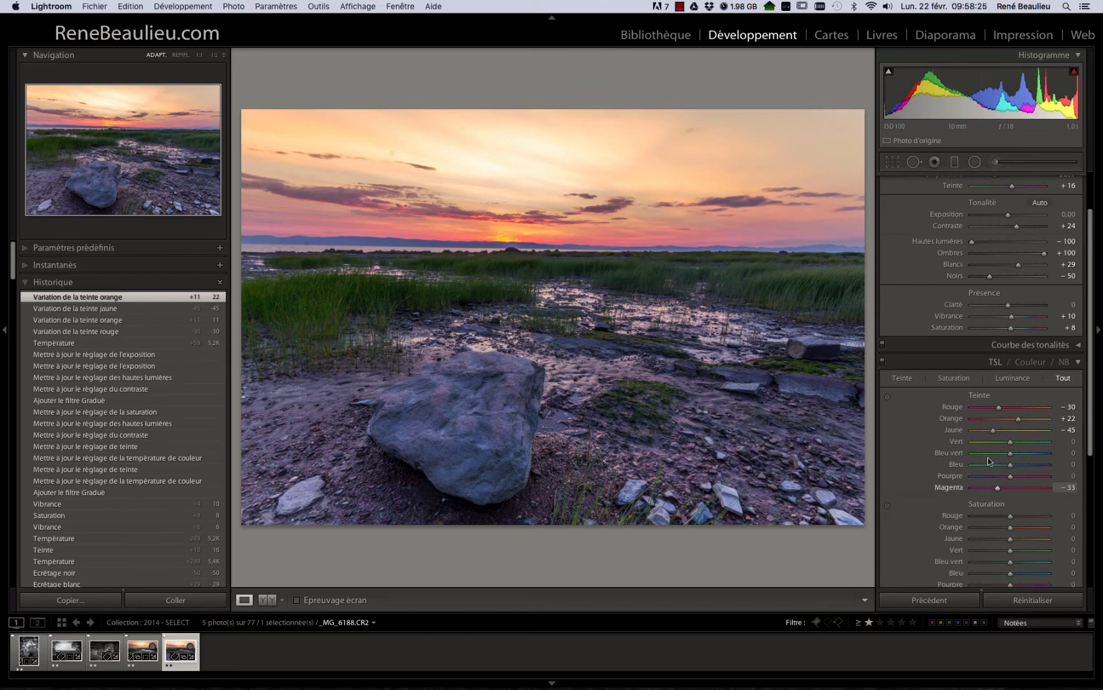
pyautogui.click(954, 377)
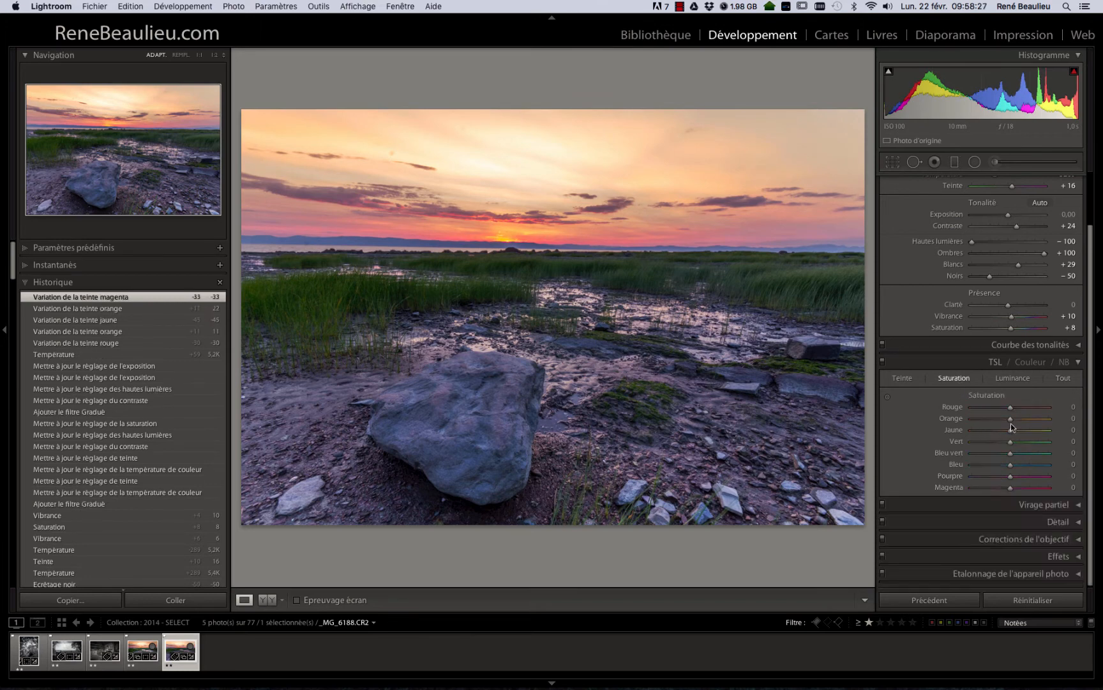
pyautogui.moveTo(1010, 419); pyautogui.dragTo(1021, 445)
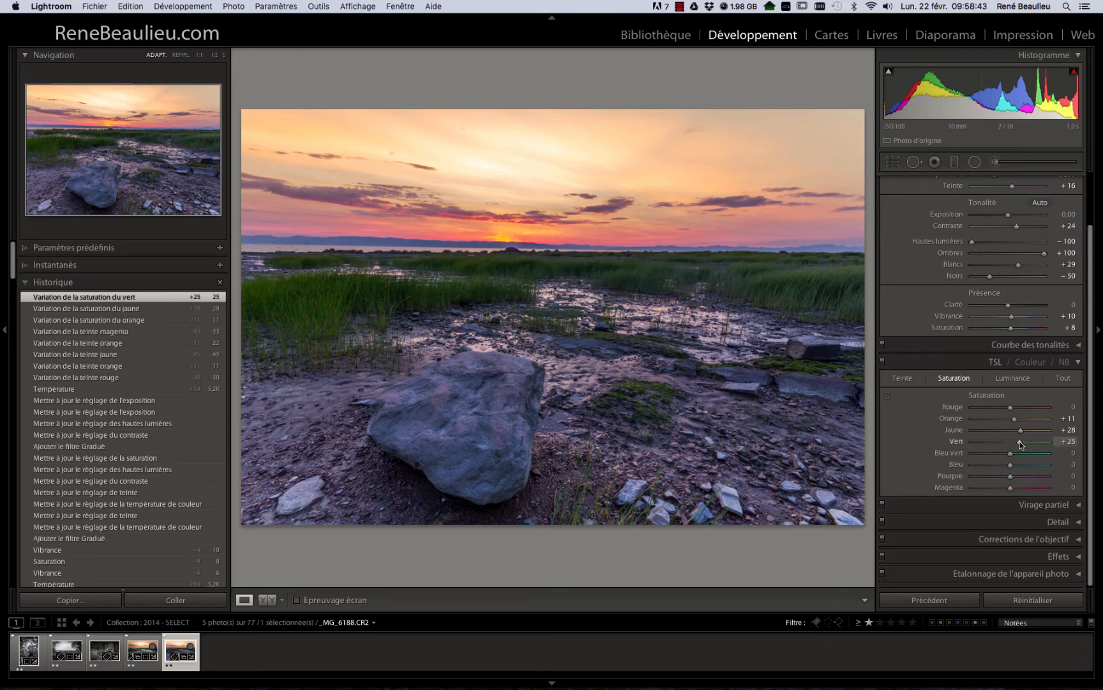
# Step: Set the HSL luminance to red -11, green +25, aqua +23, blue +10 and purple -10, and compare the photo before and after editing
pyautogui.click(1014, 378)
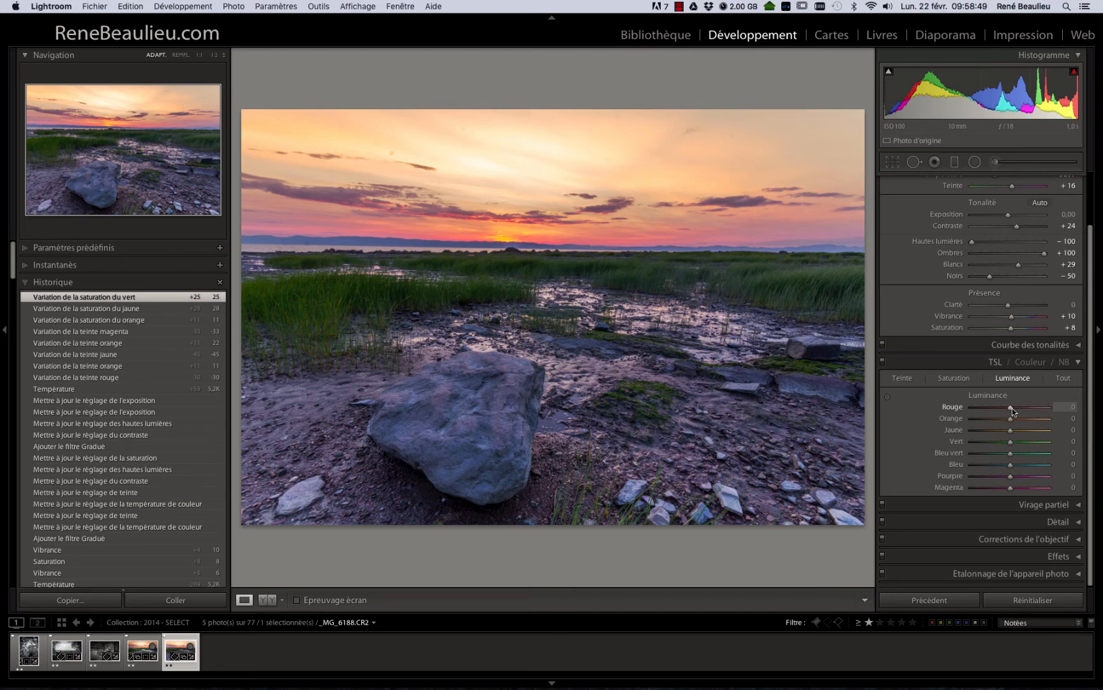
pyautogui.moveTo(1012, 408); pyautogui.dragTo(1008, 407)
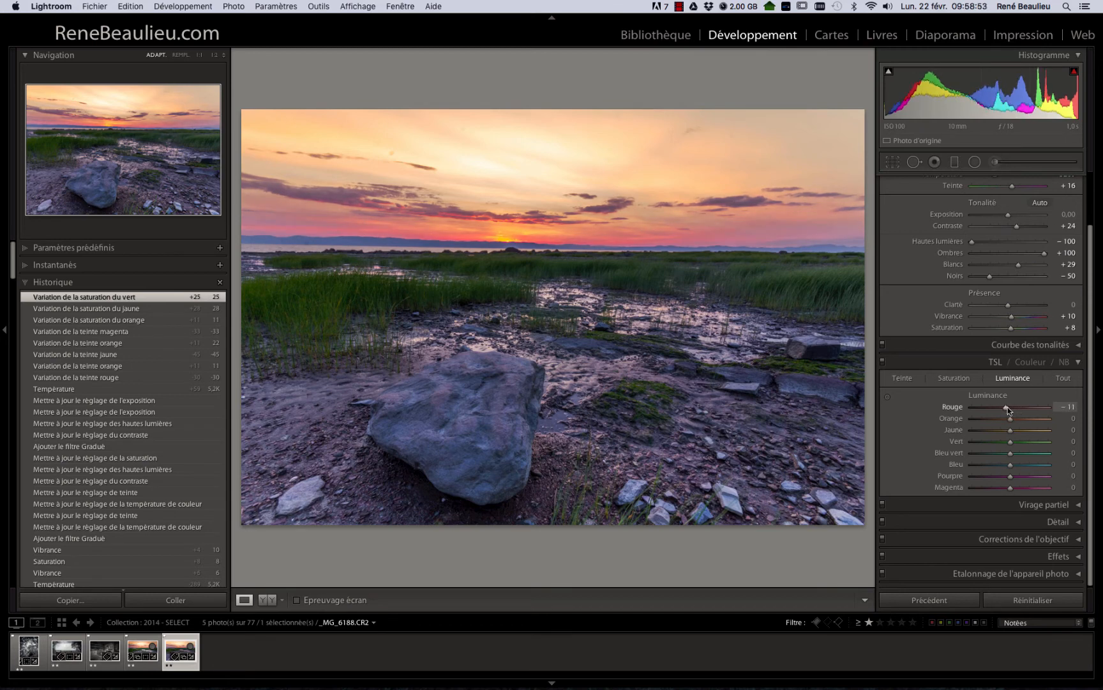
pyautogui.moveTo(1011, 441); pyautogui.dragTo(1005, 478)
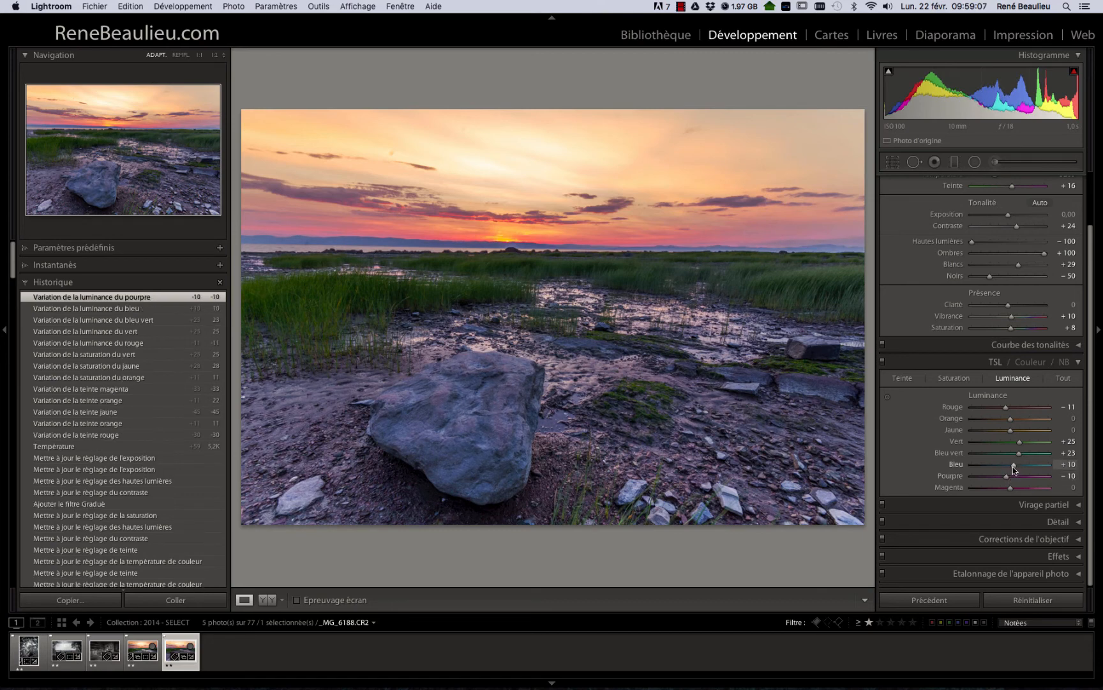
pyautogui.click(1079, 362)
pyautogui.click(266, 600)
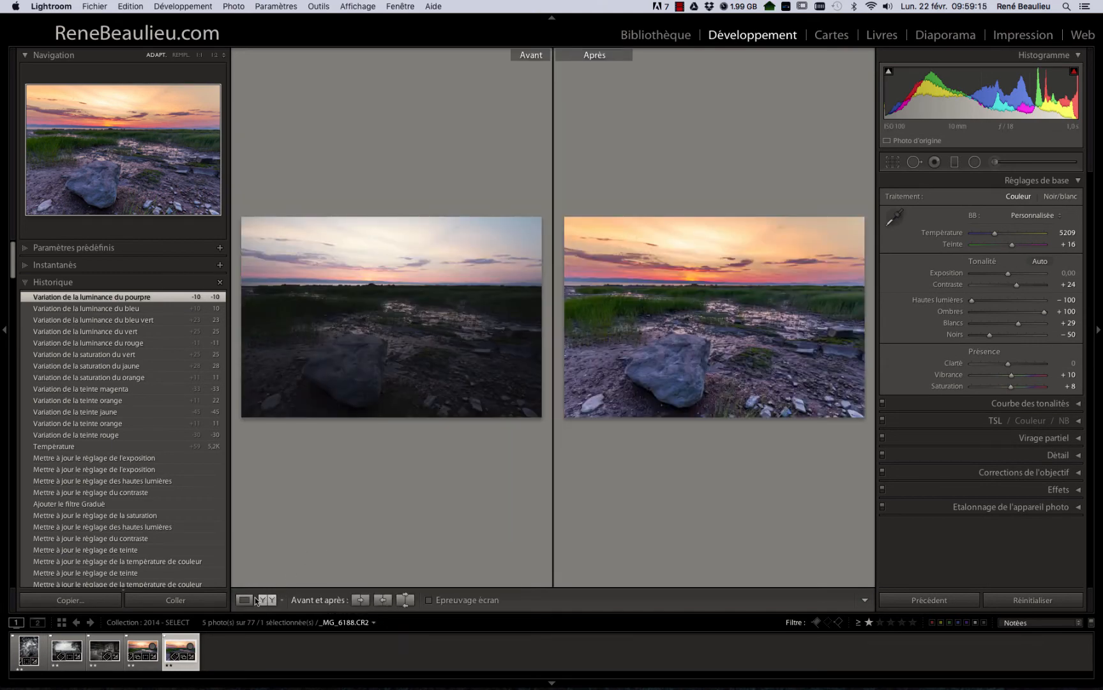
pyautogui.click(243, 600)
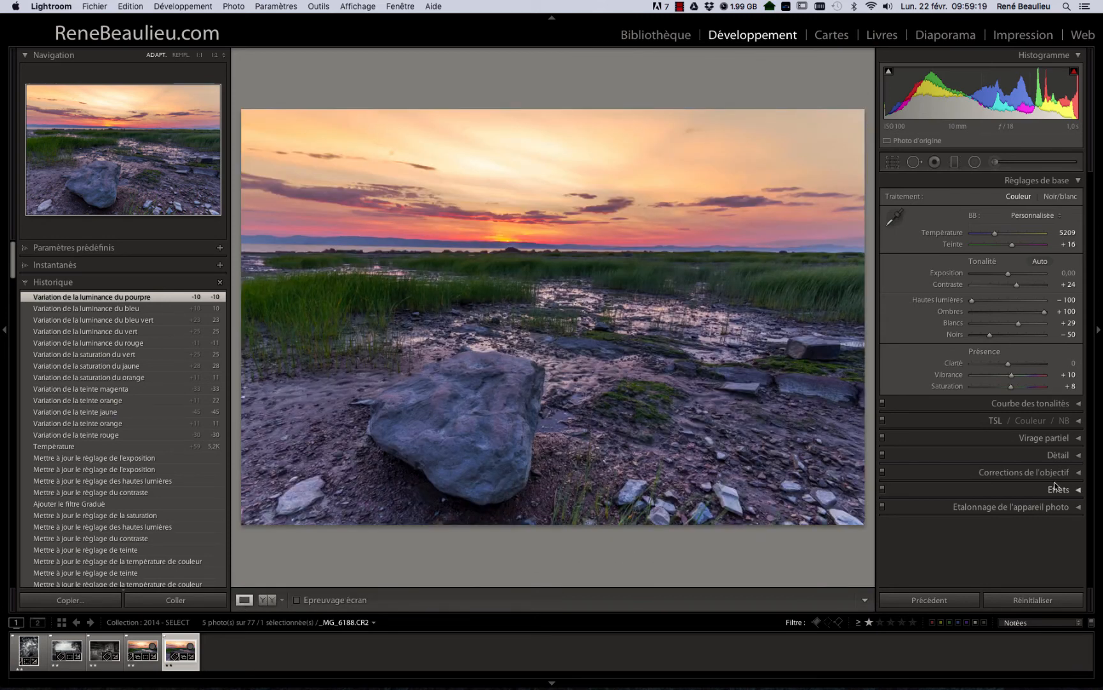
# Step: Set the photo's sharpening amount to 101 while checking the rock at full size, and return to the whole image
pyautogui.click(1078, 455)
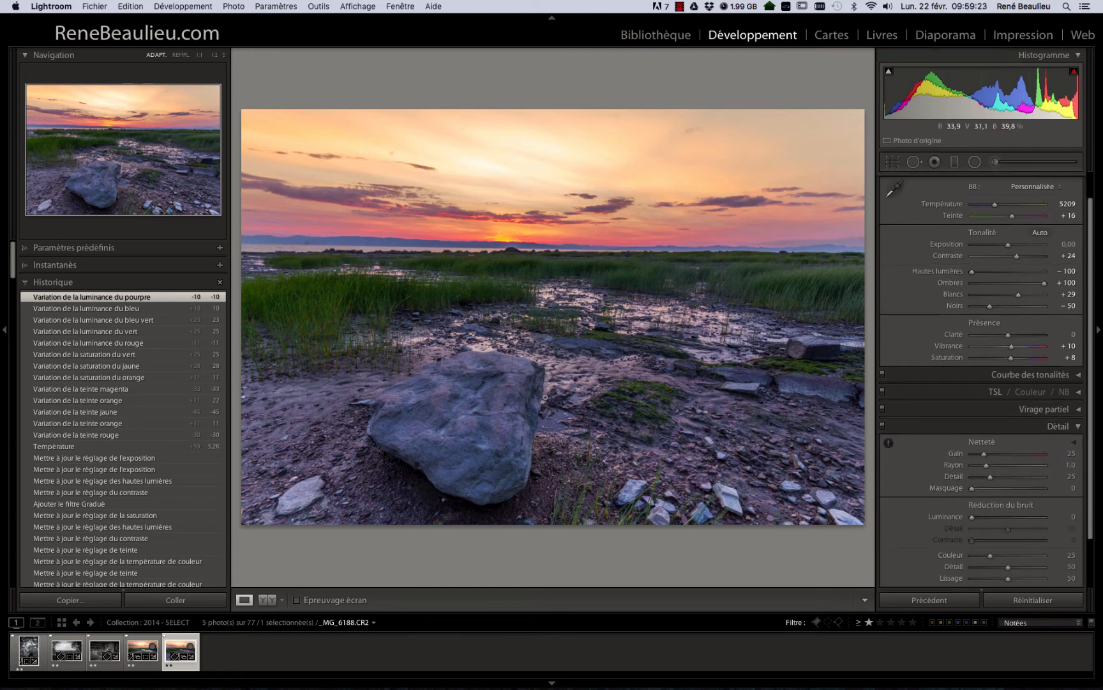
pyautogui.click(547, 383)
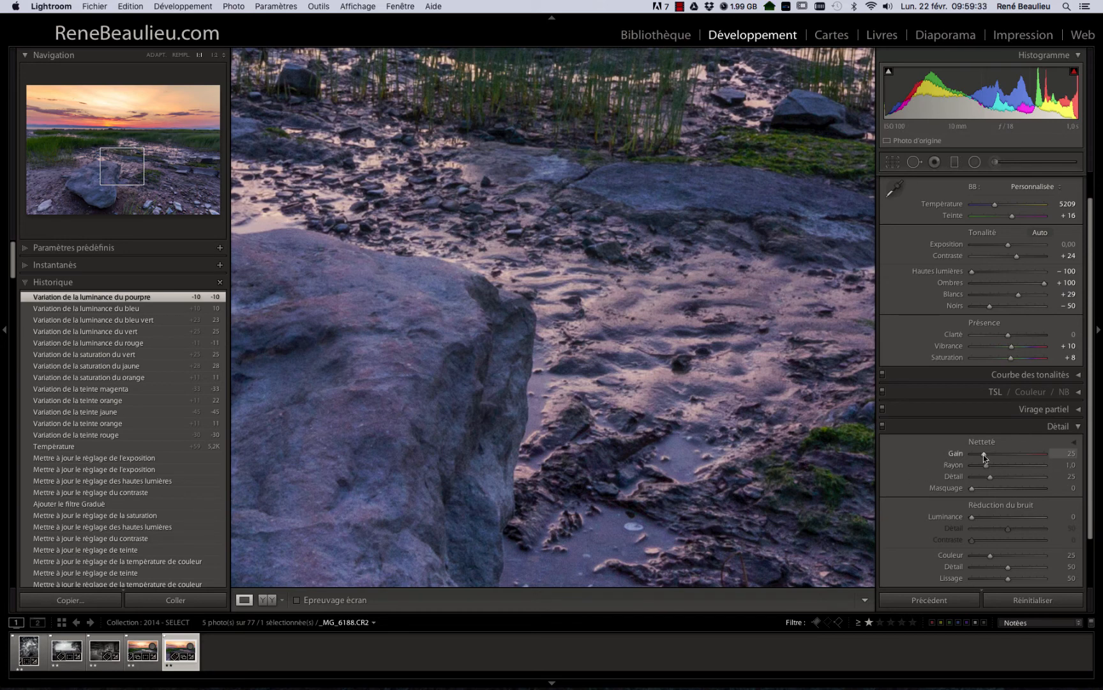
pyautogui.moveTo(983, 454); pyautogui.dragTo(1018, 457)
pyautogui.moveTo(1019, 454); pyautogui.dragTo(1018, 453)
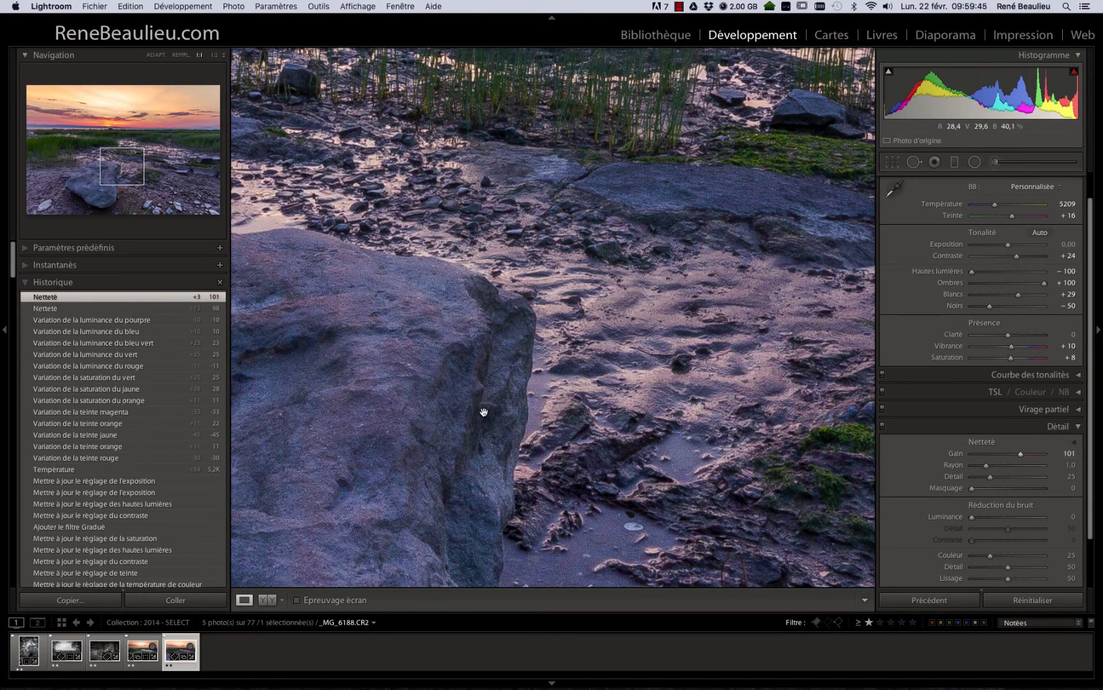
pyautogui.click(569, 363)
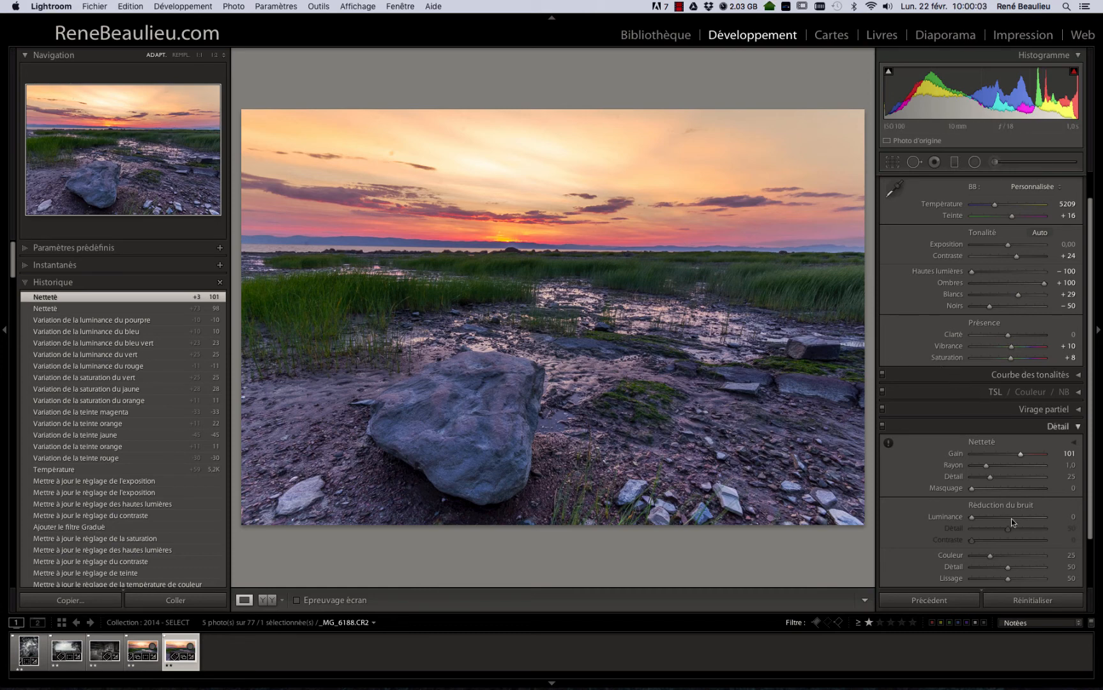
# Step: Set the sharpening masking to 78 while previewing the mask in black and white
pyautogui.press('alt')
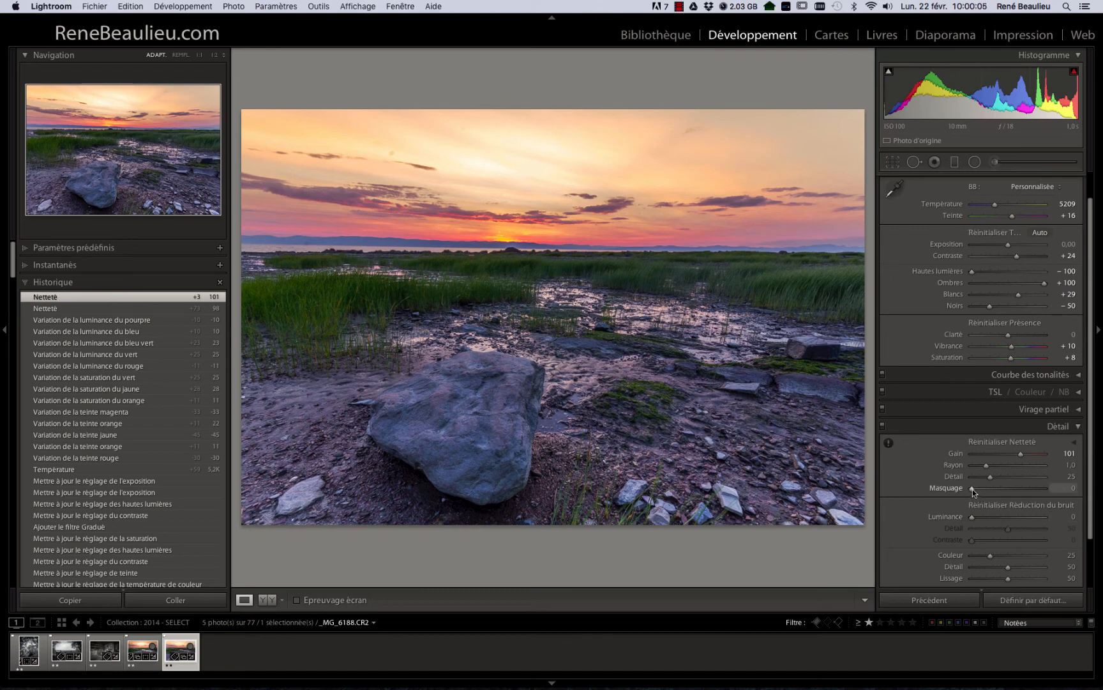
pyautogui.moveTo(973, 490); pyautogui.dragTo(1023, 490)
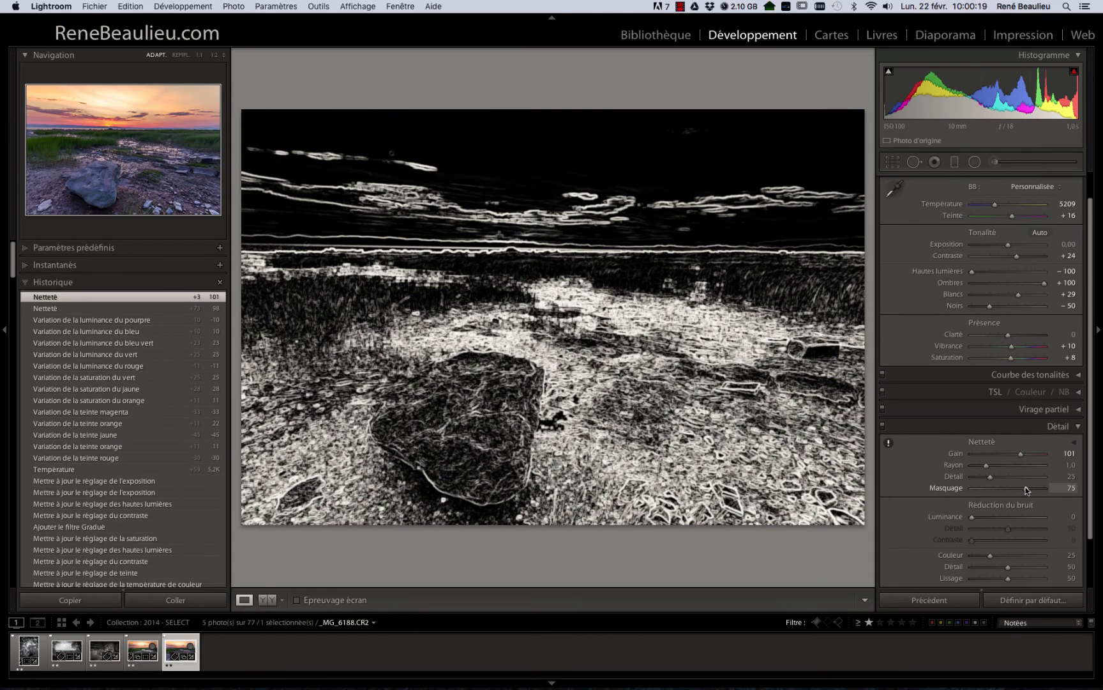
pyautogui.moveTo(1026, 490); pyautogui.dragTo(1028, 491)
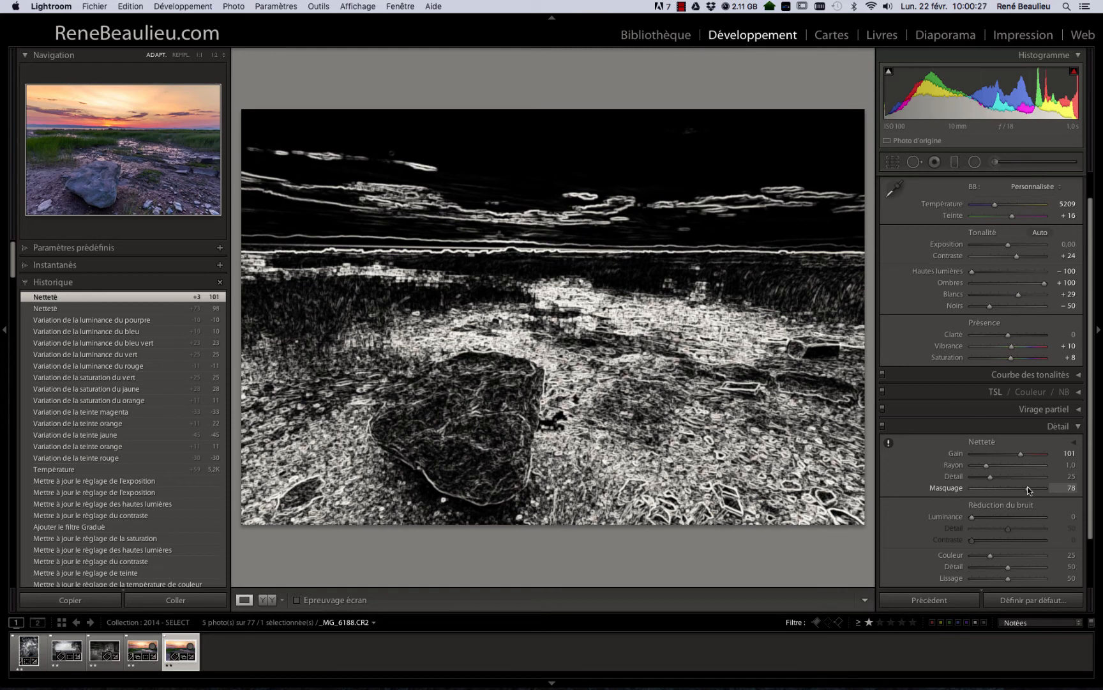
pyautogui.moveTo(1028, 490); pyautogui.dragTo(1029, 490)
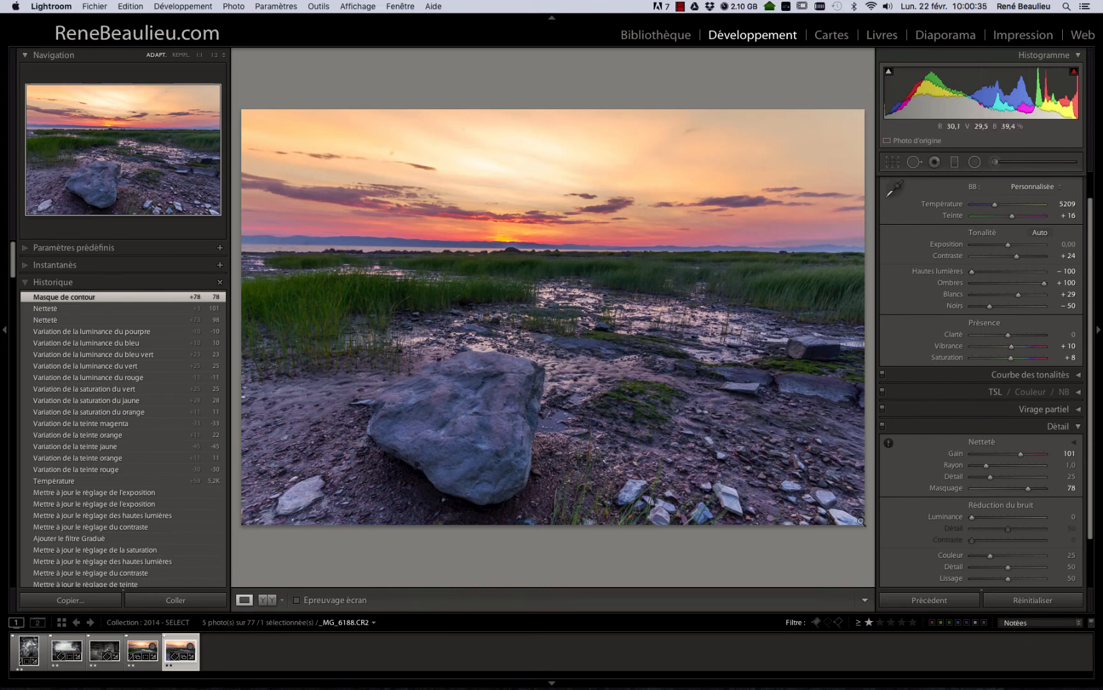
# Step: Check the photo's file information over the image, hide it again and close the detail settings
pyautogui.scroll(-3, 1001, 463)
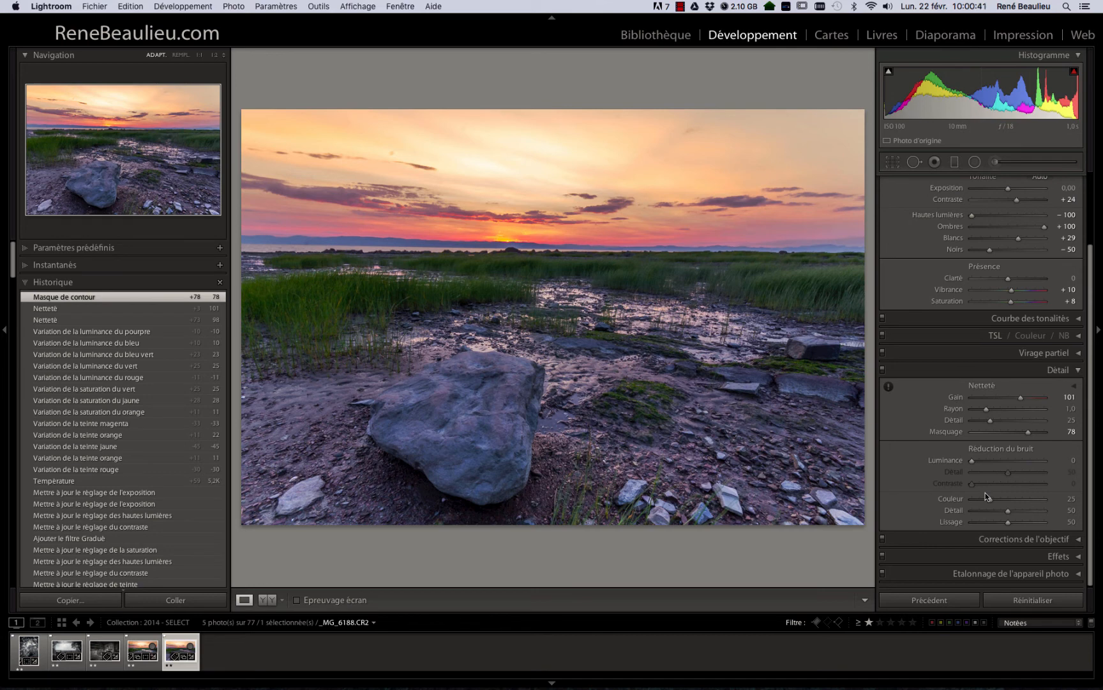
pyautogui.press('i')
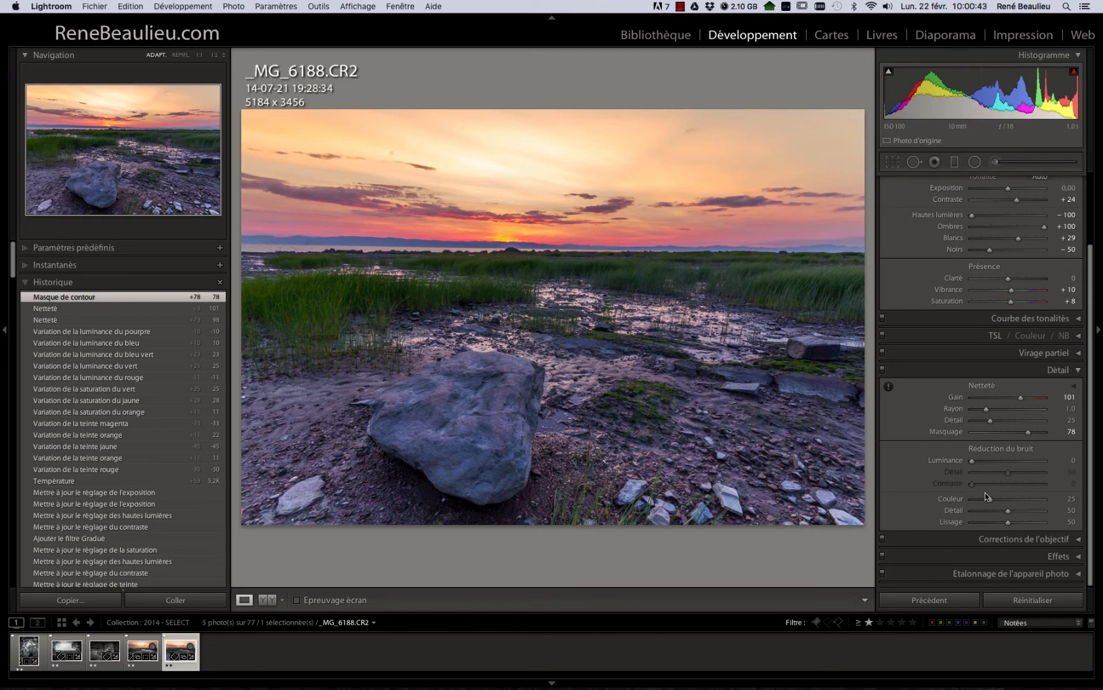
pyautogui.press('i')
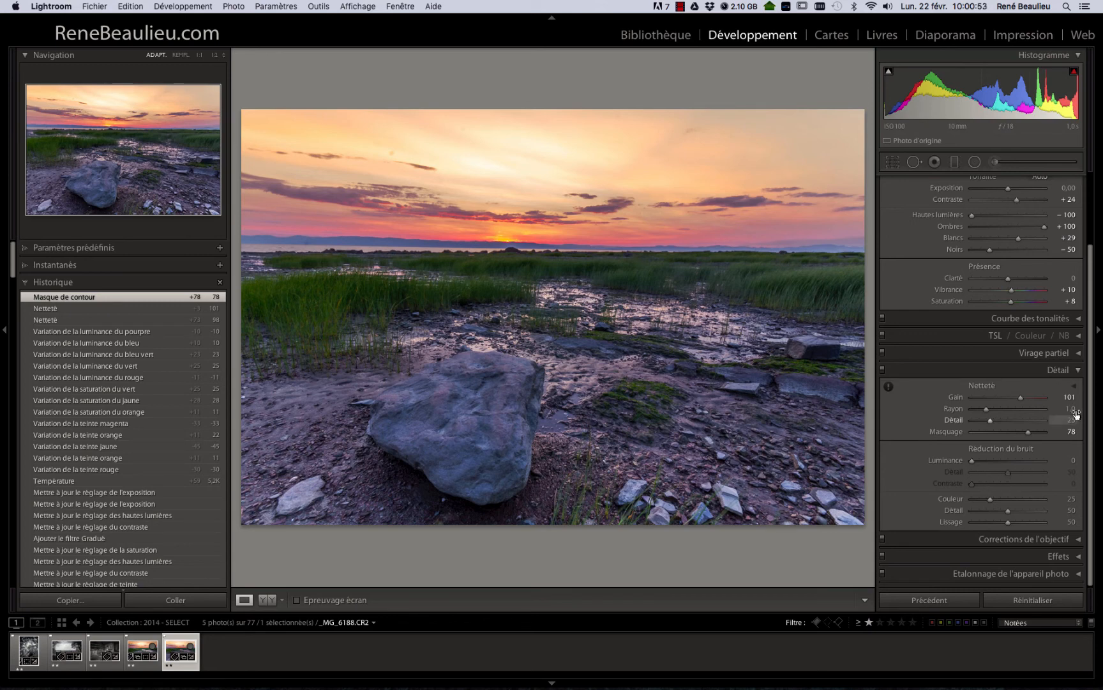
pyautogui.click(1078, 371)
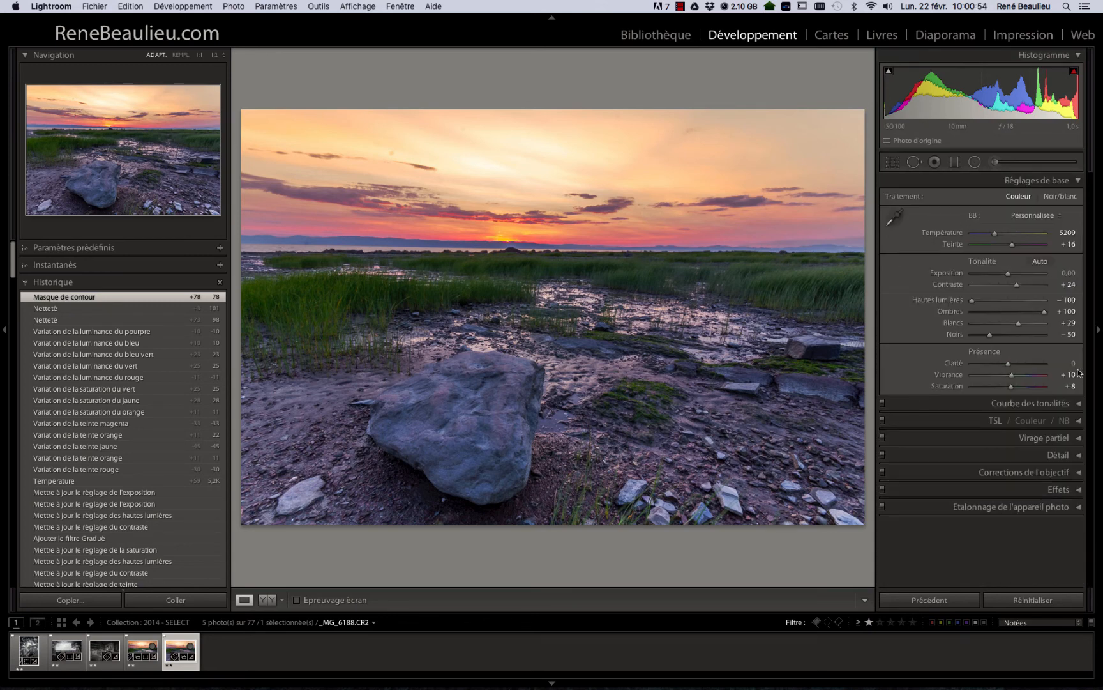
# Step: Add a post-crop vignette with amount -26, midpoint 48, roundness -13, feather 49 and highlights 31
pyautogui.click(1079, 490)
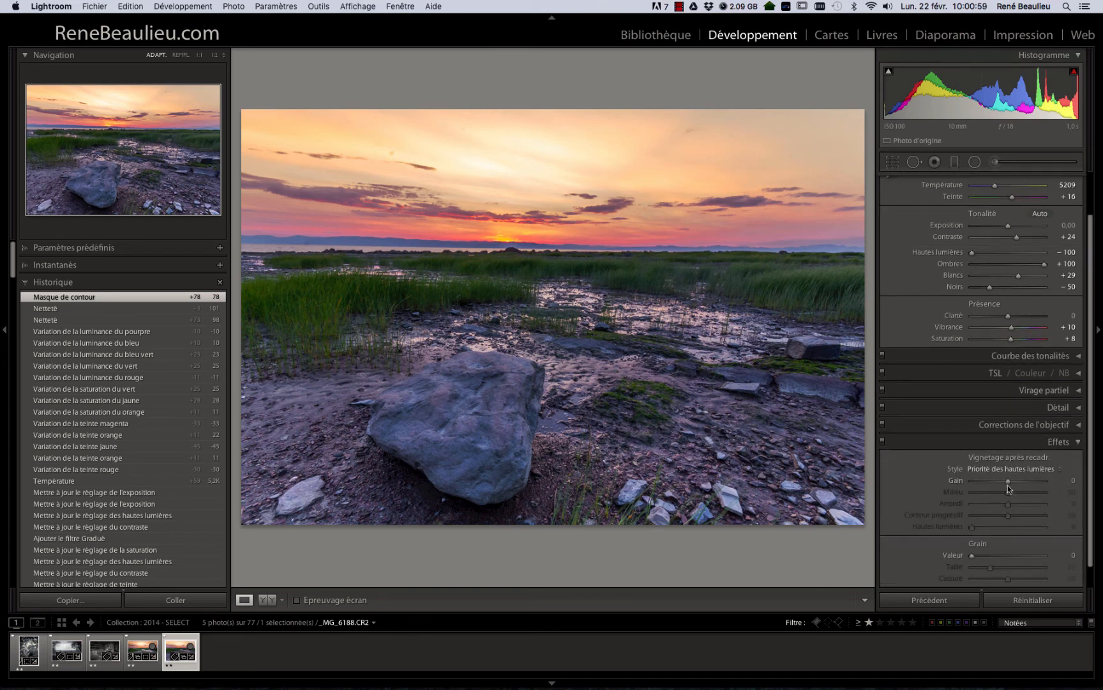
pyautogui.moveTo(1008, 482); pyautogui.dragTo(994, 527)
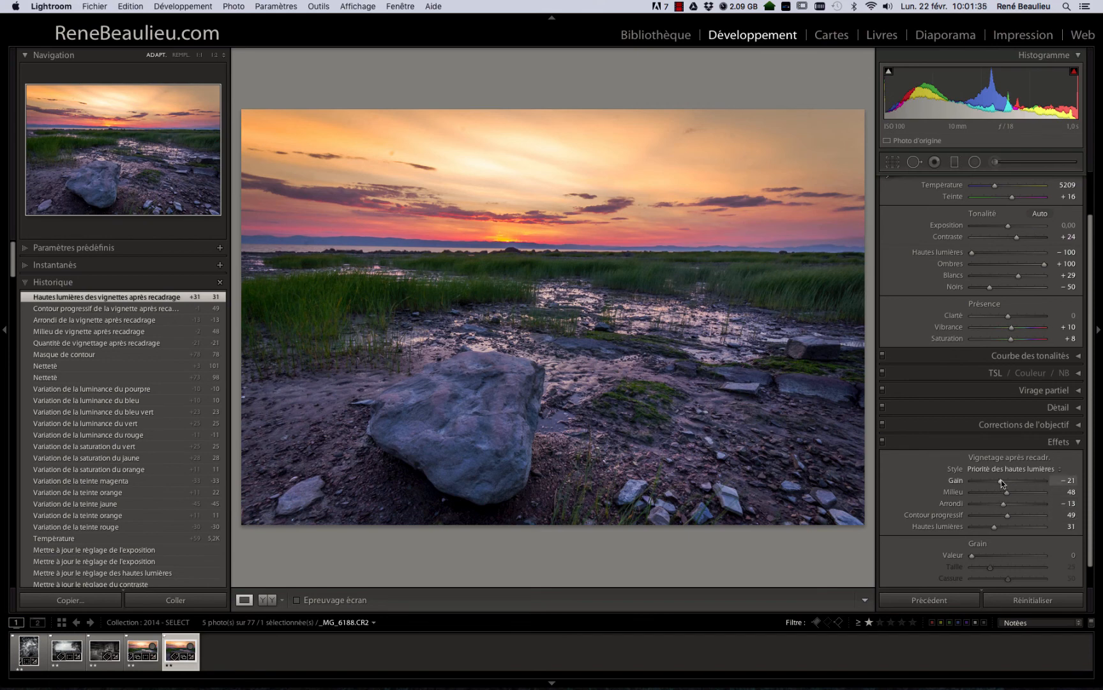
pyautogui.moveTo(1002, 483); pyautogui.dragTo(999, 479)
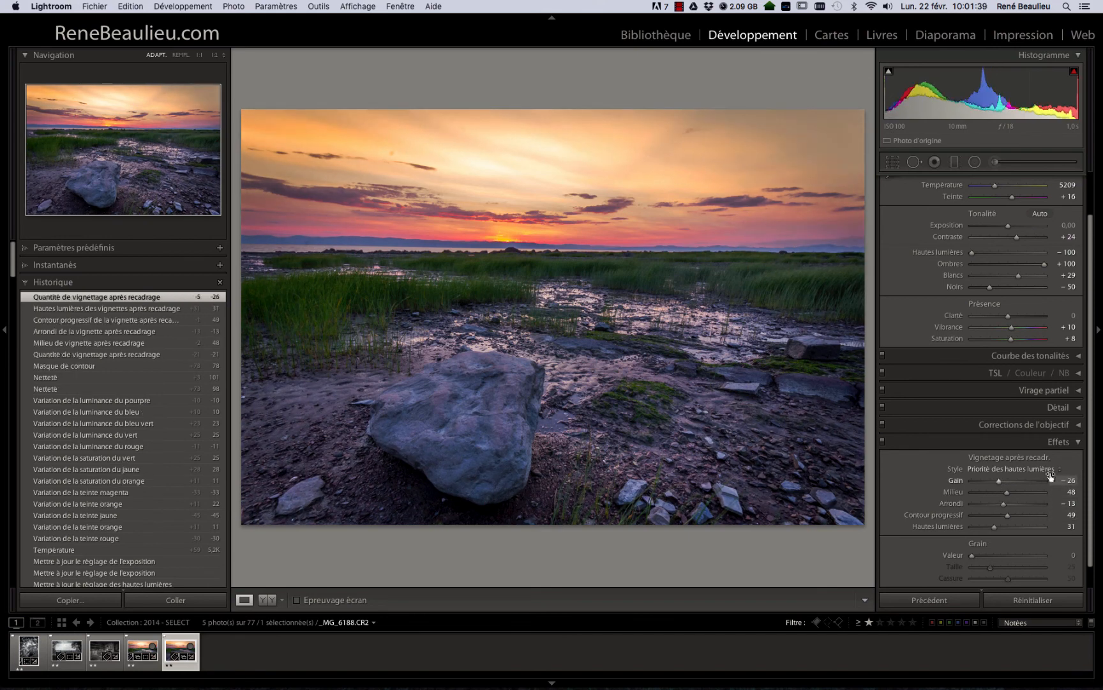
# Step: Set the overall exposure to +0,20 and compare the photo side by side before and after editing
pyautogui.scroll(2, 1079, 445)
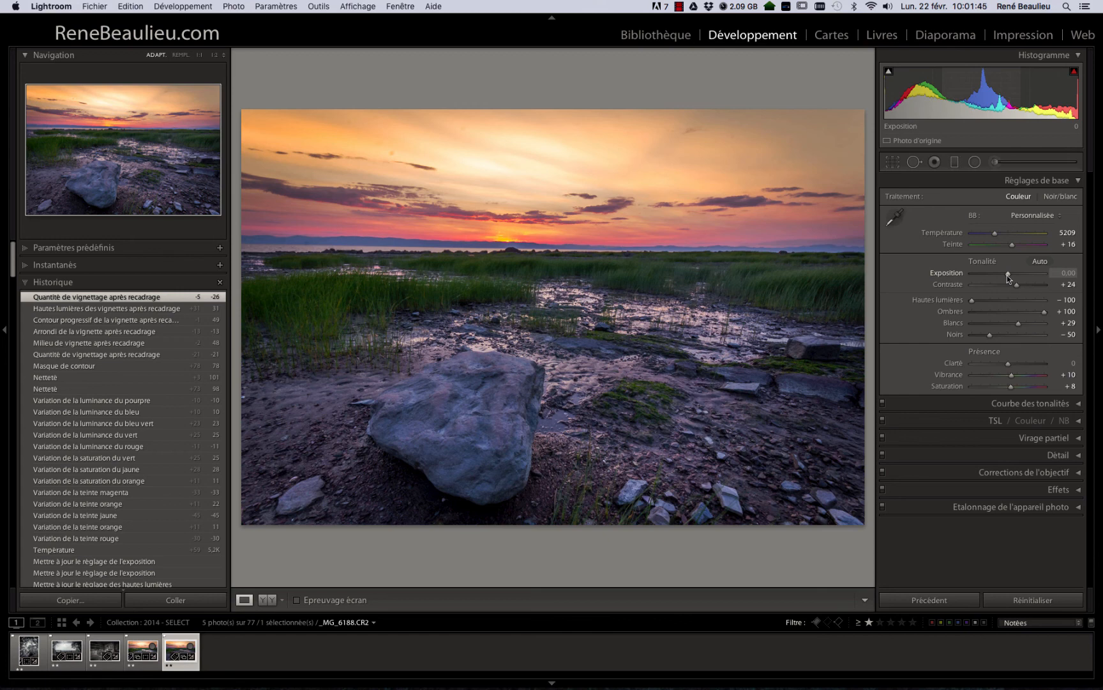
pyautogui.moveTo(1005, 273); pyautogui.dragTo(1007, 272)
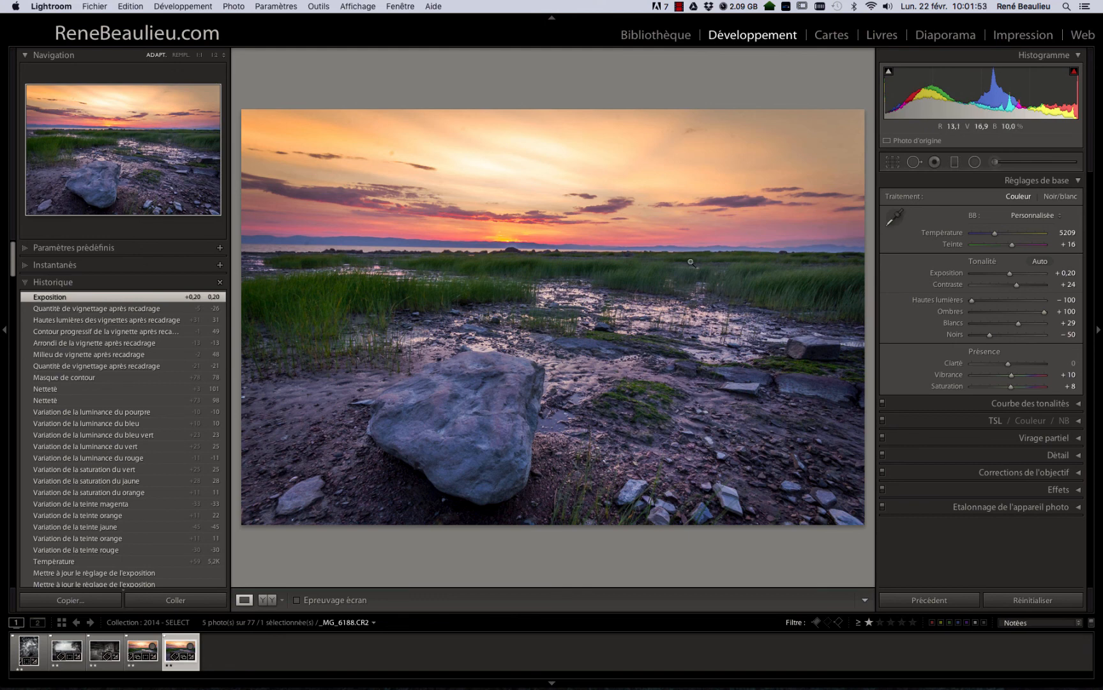
pyautogui.click(267, 600)
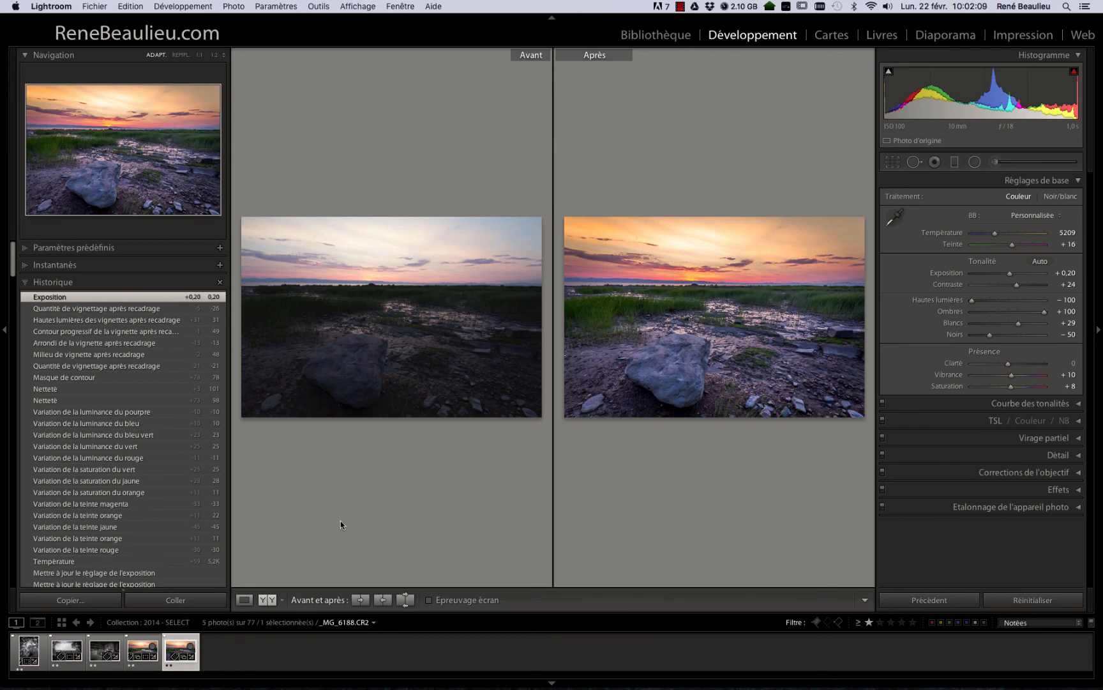
pyautogui.click(245, 600)
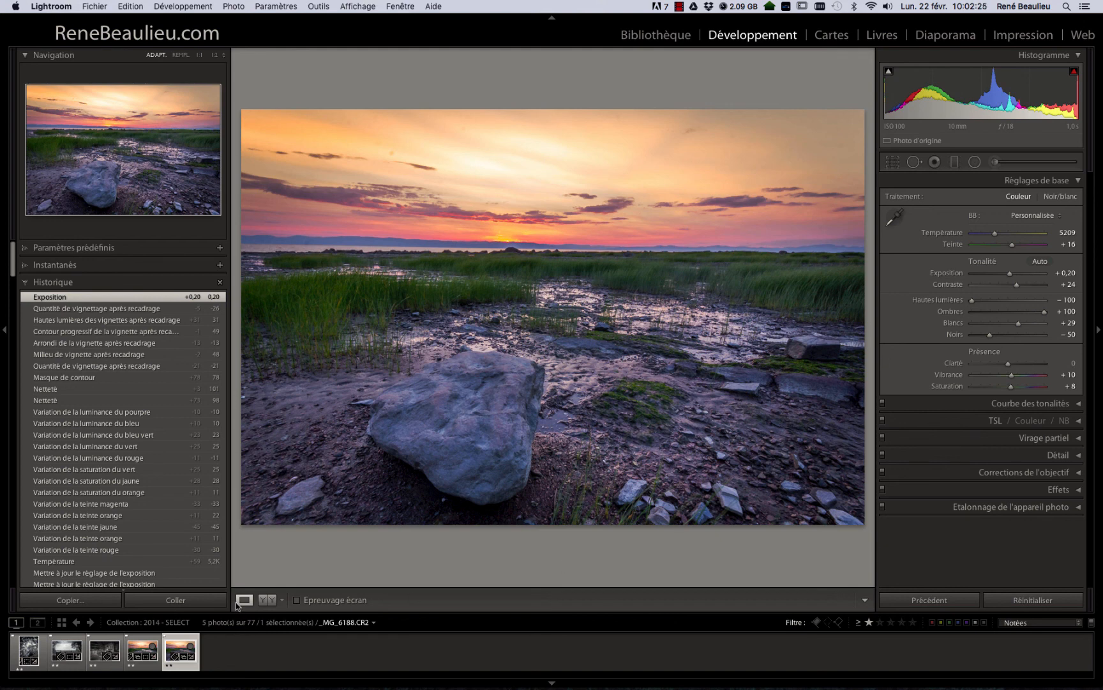
pyautogui.click(264, 600)
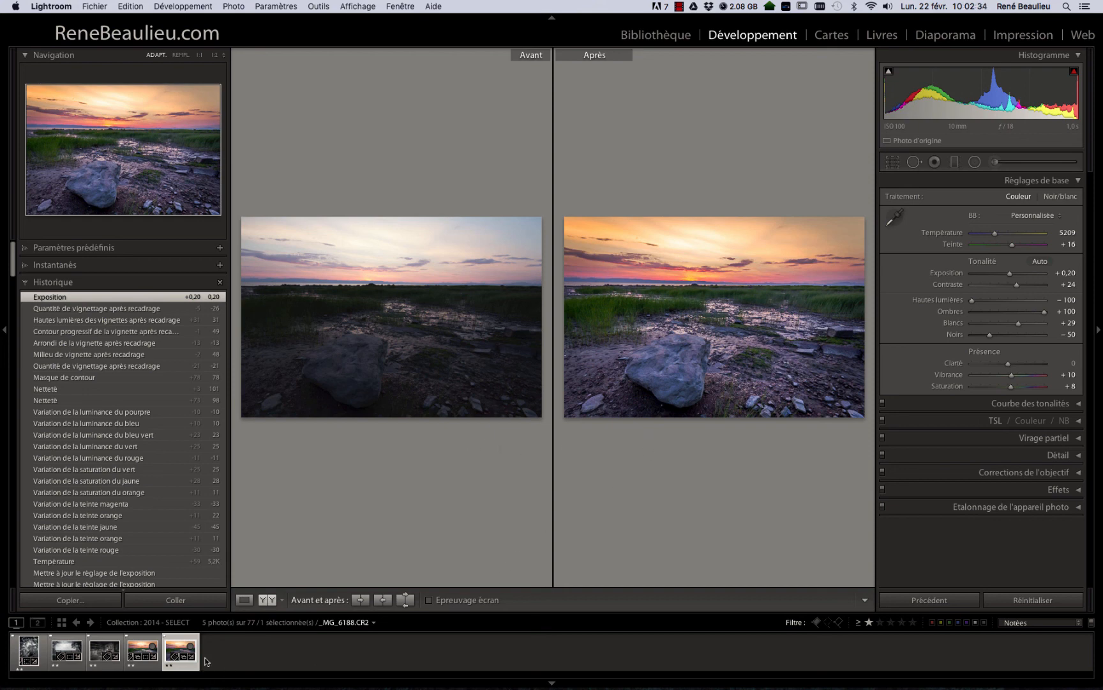
pyautogui.click(245, 600)
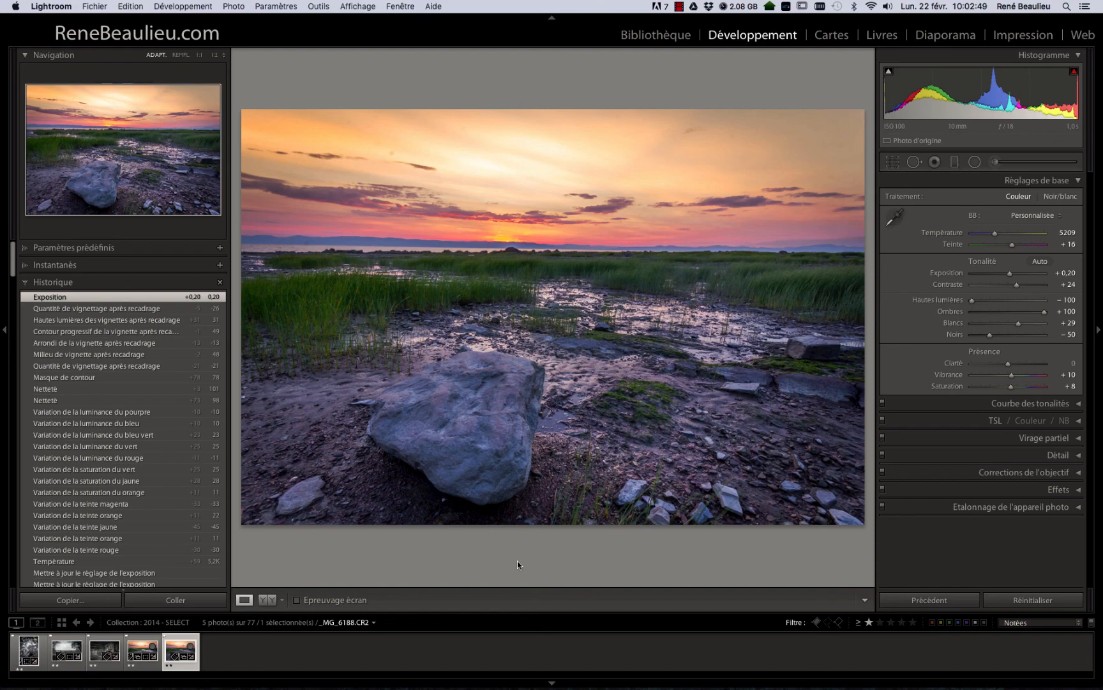
pyautogui.press('shift')
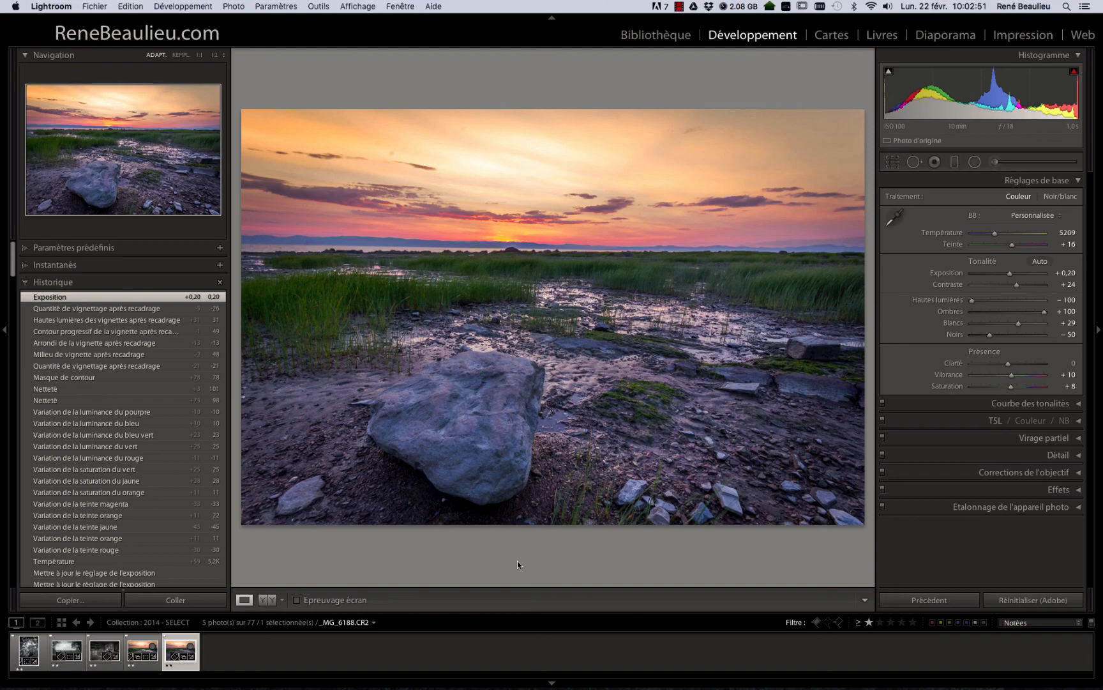